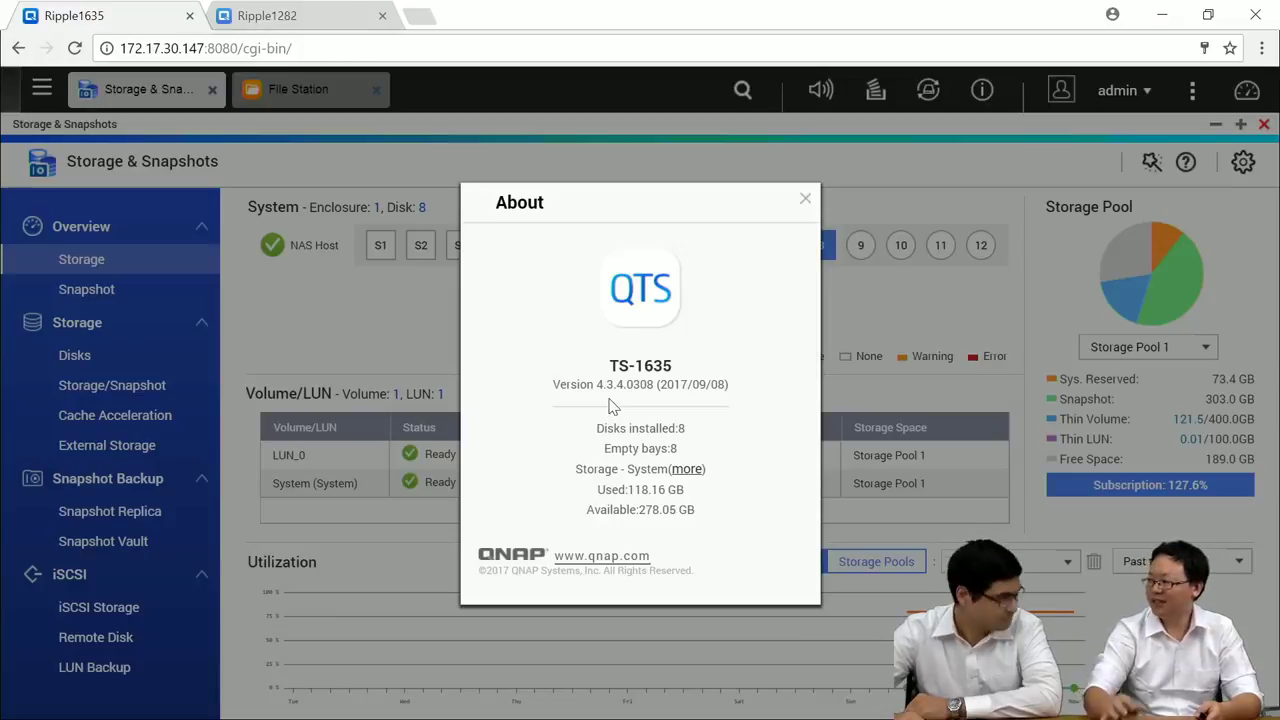
Close the system version details and display the local snapshot information for the System volume in Storage Pool 1.
{"action": "left_click", "coordinate": [805, 205]}
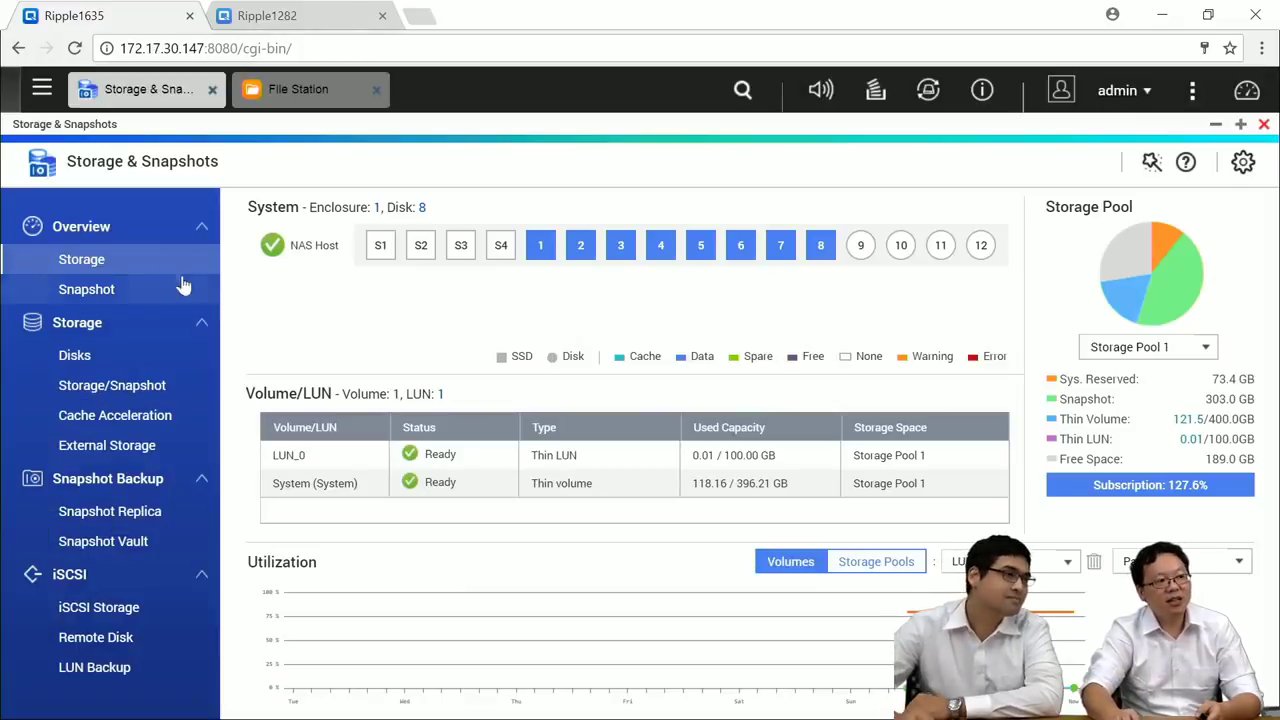
{"action": "left_click", "coordinate": [133, 296]}
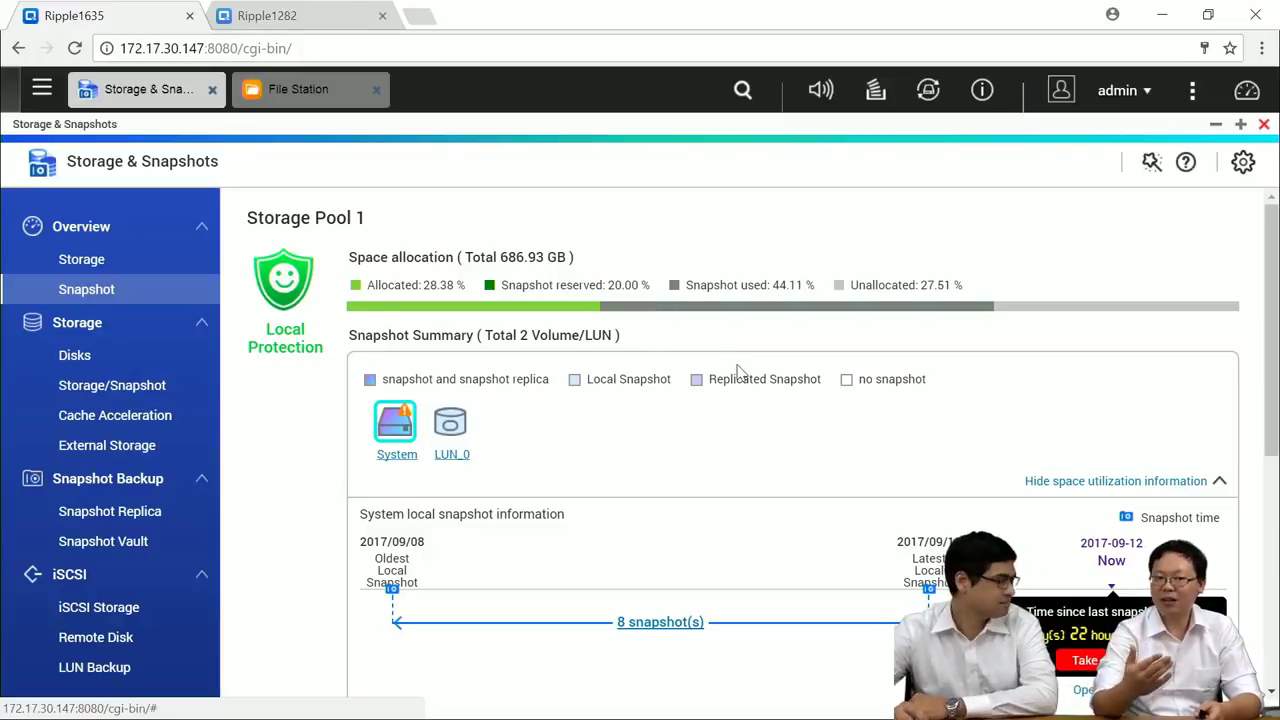
{"action": "left_click", "coordinate": [1140, 483]}
{"action": "left_click", "coordinate": [1140, 483]}
{"action": "left_click", "coordinate": [1140, 483]}
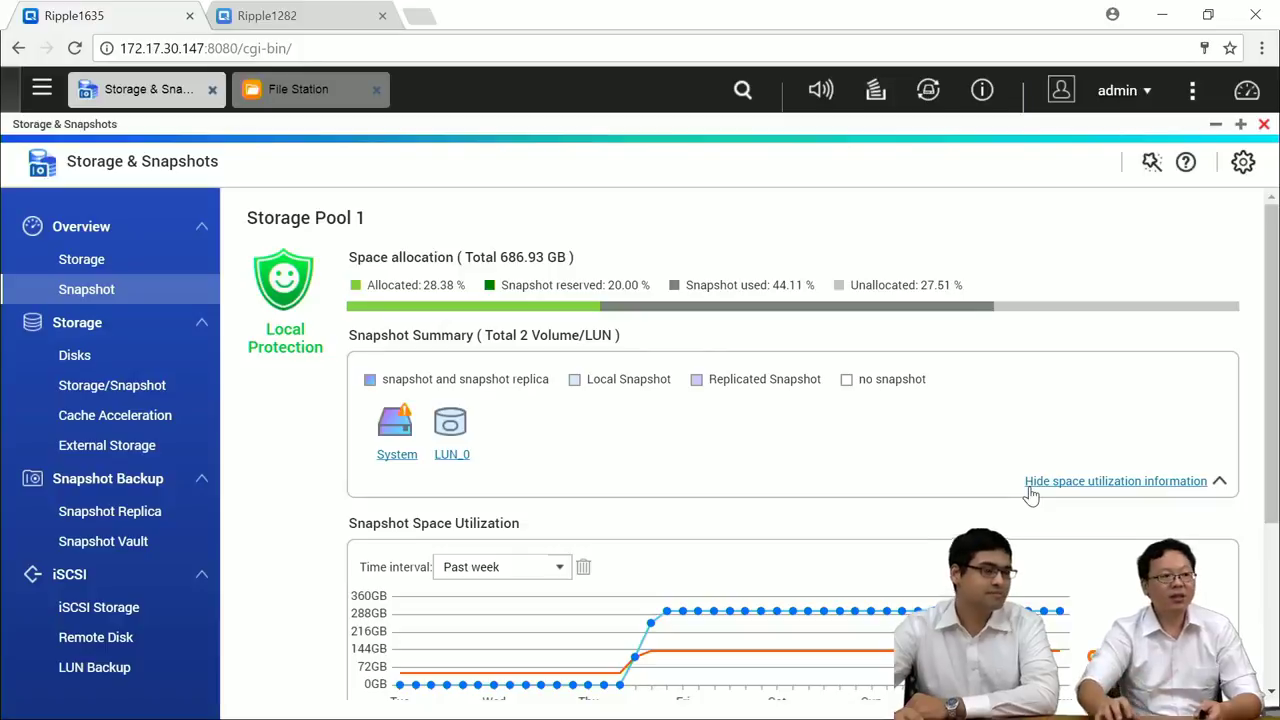
{"action": "left_click", "coordinate": [399, 428]}
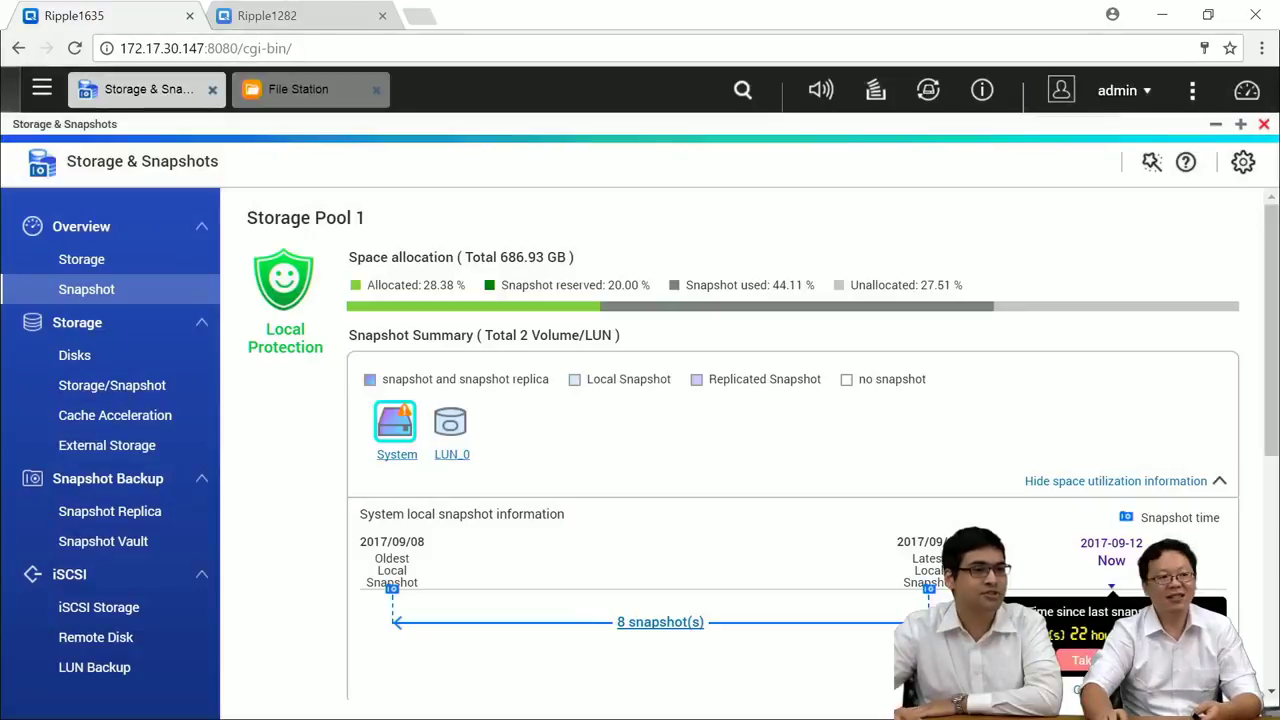
Take a snapshot of the System volume and keep it for 7 days.
{"action": "left_click", "coordinate": [1082, 660]}
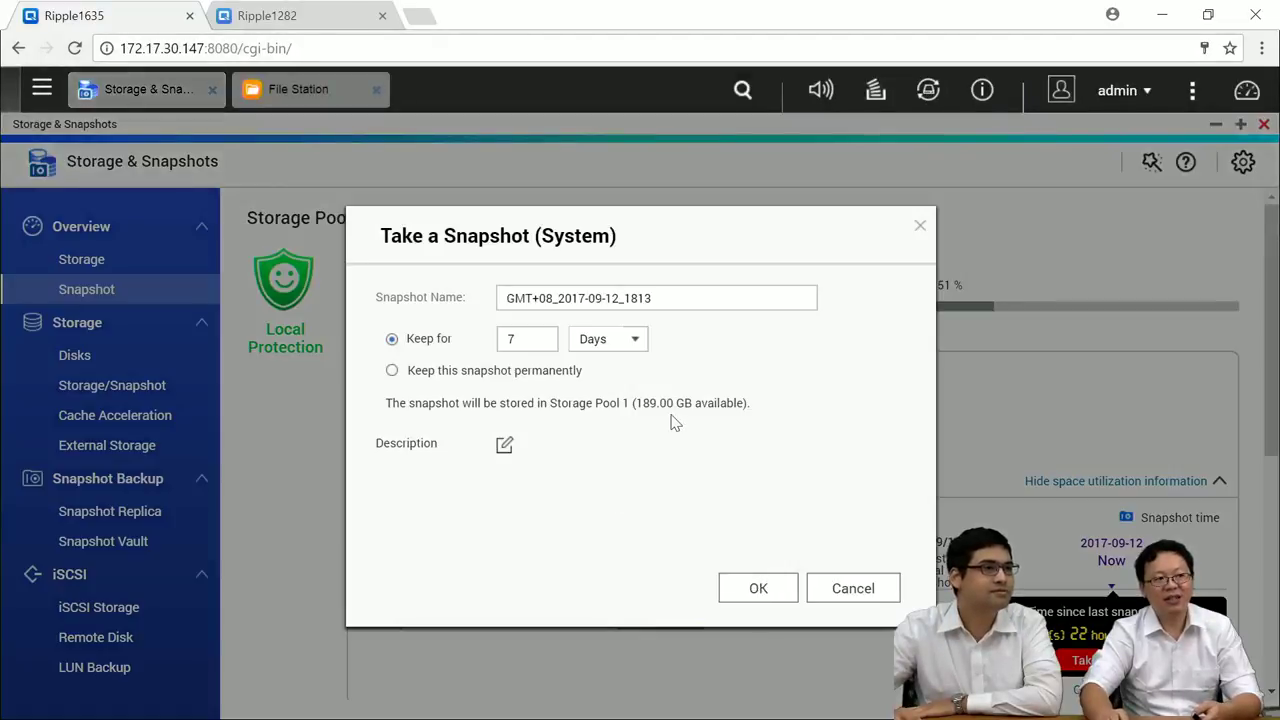
{"action": "left_click", "coordinate": [789, 591]}
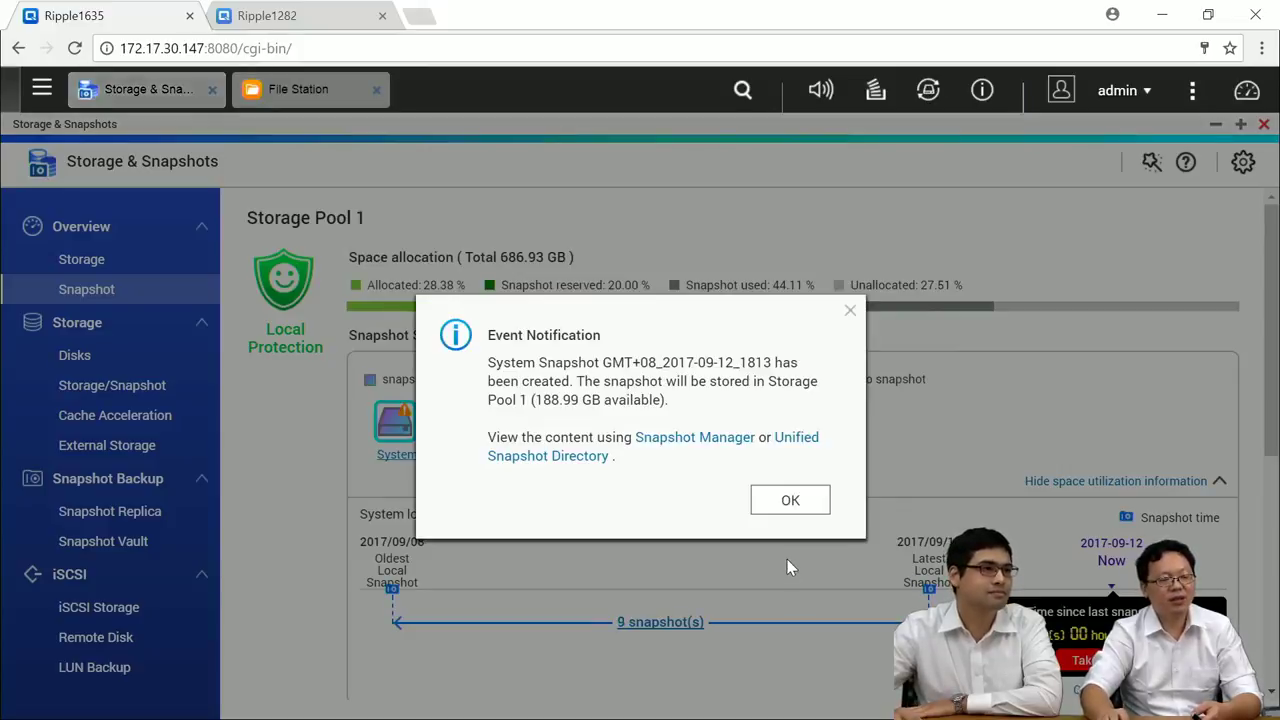
{"action": "left_click", "coordinate": [780, 503]}
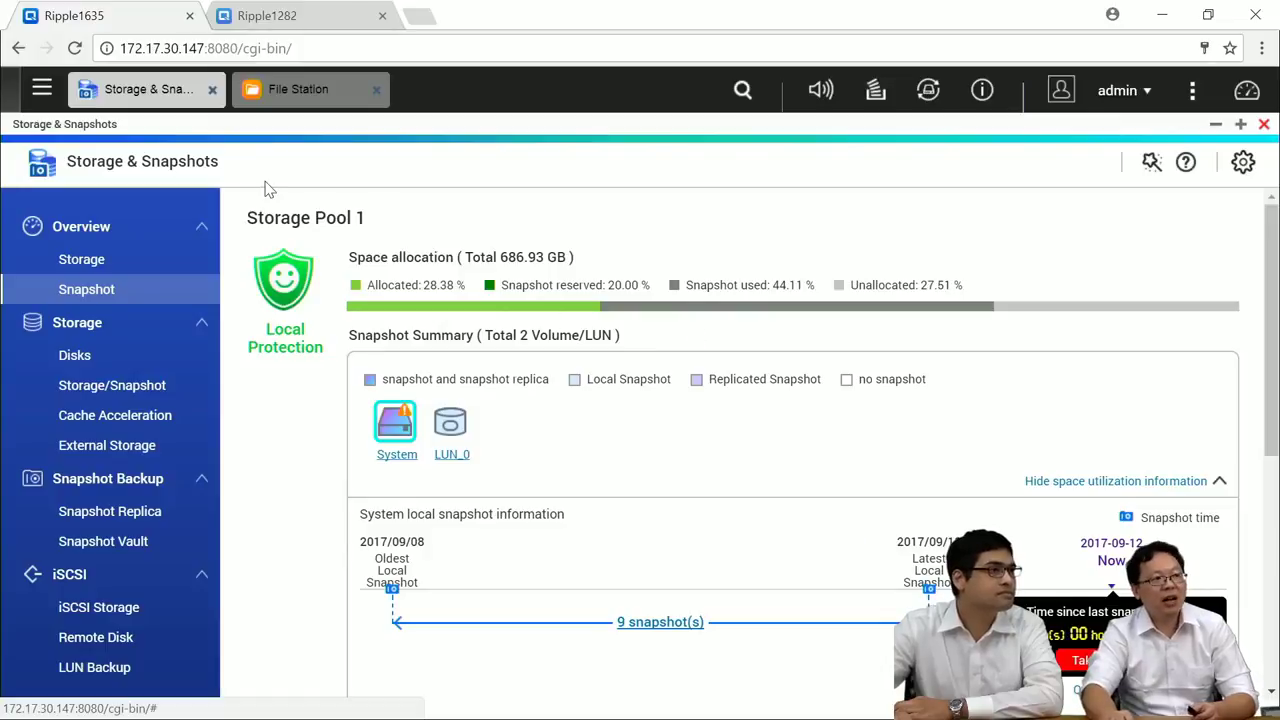
Switch to File Station and browse the Public folder inside the System snapshot GMT+08_2017-09-11_1927.
{"action": "left_click", "coordinate": [305, 100]}
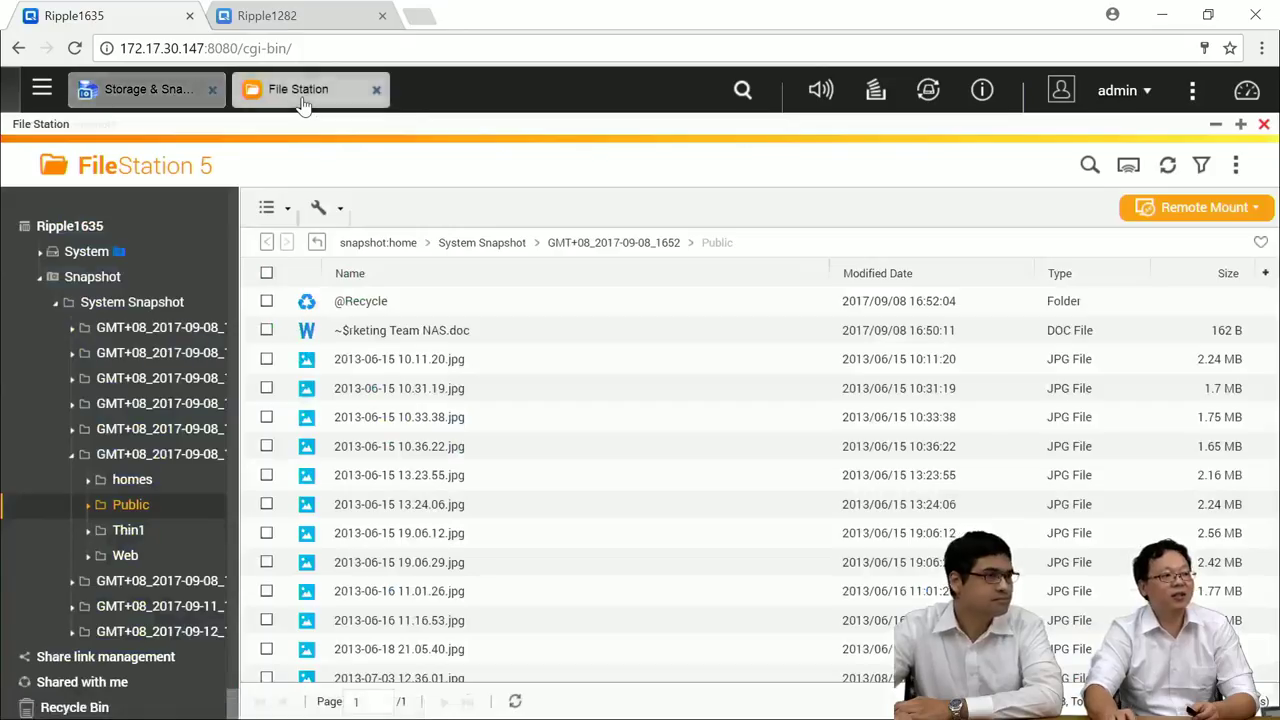
{"action": "left_click", "coordinate": [100, 280]}
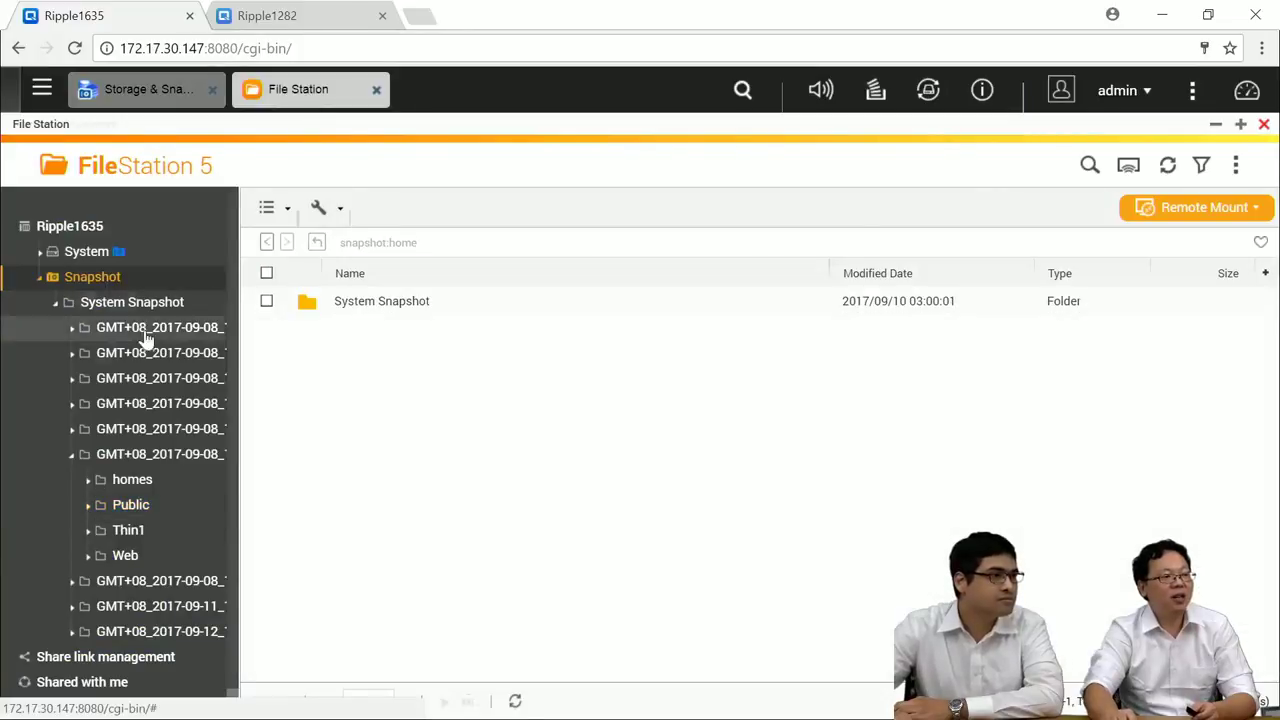
{"action": "double_click", "coordinate": [345, 310]}
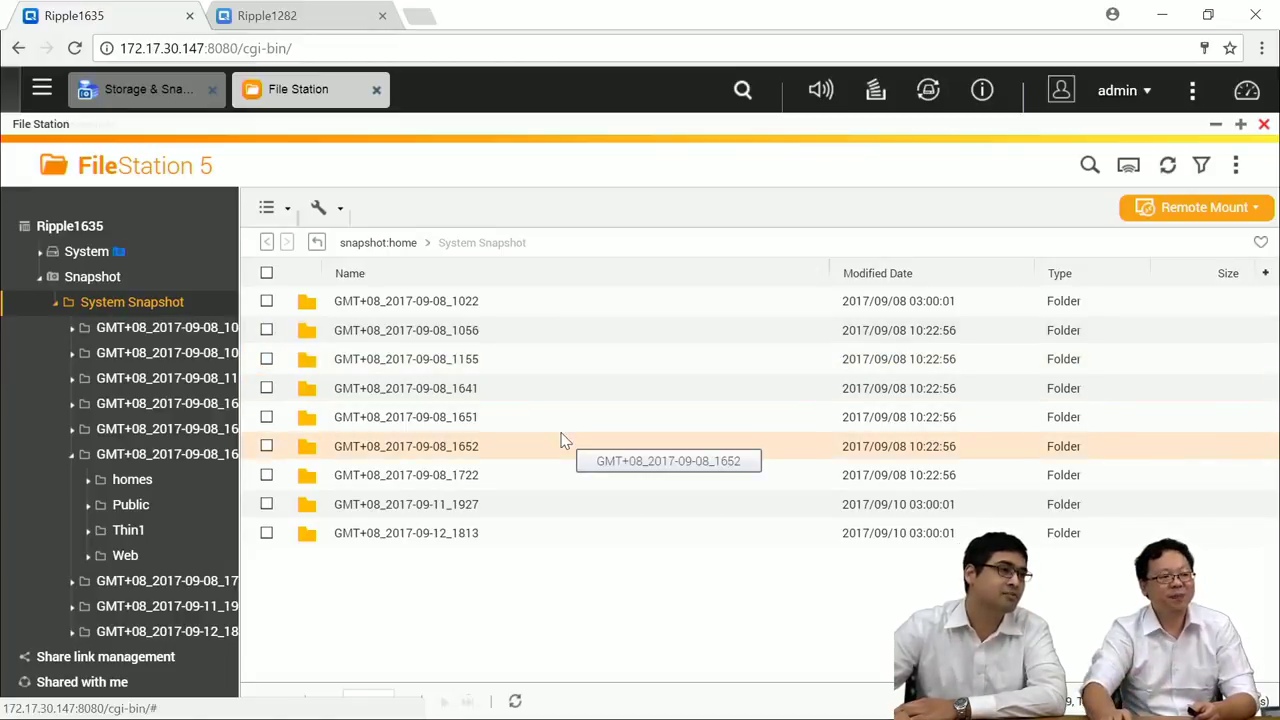
{"action": "double_click", "coordinate": [432, 505]}
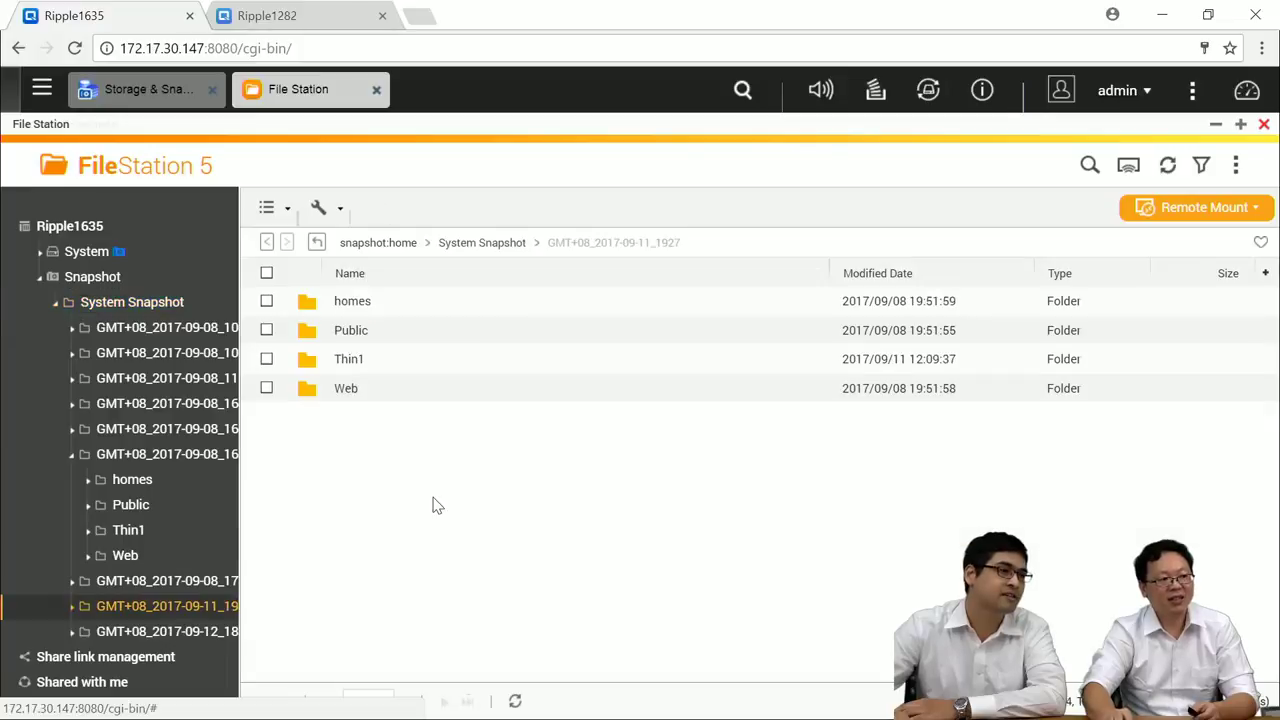
{"action": "double_click", "coordinate": [342, 338]}
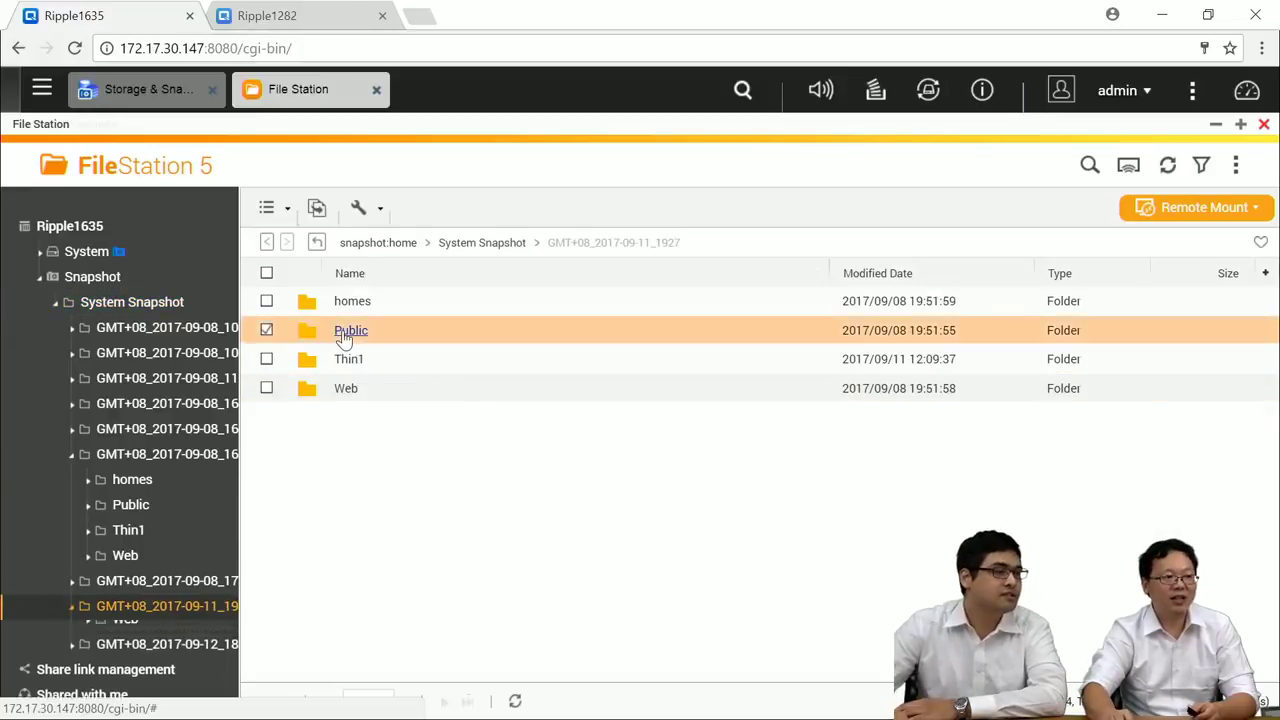
{"action": "scroll", "coordinate": [620, 468], "scroll_direction": "down", "scroll_amount": 3}
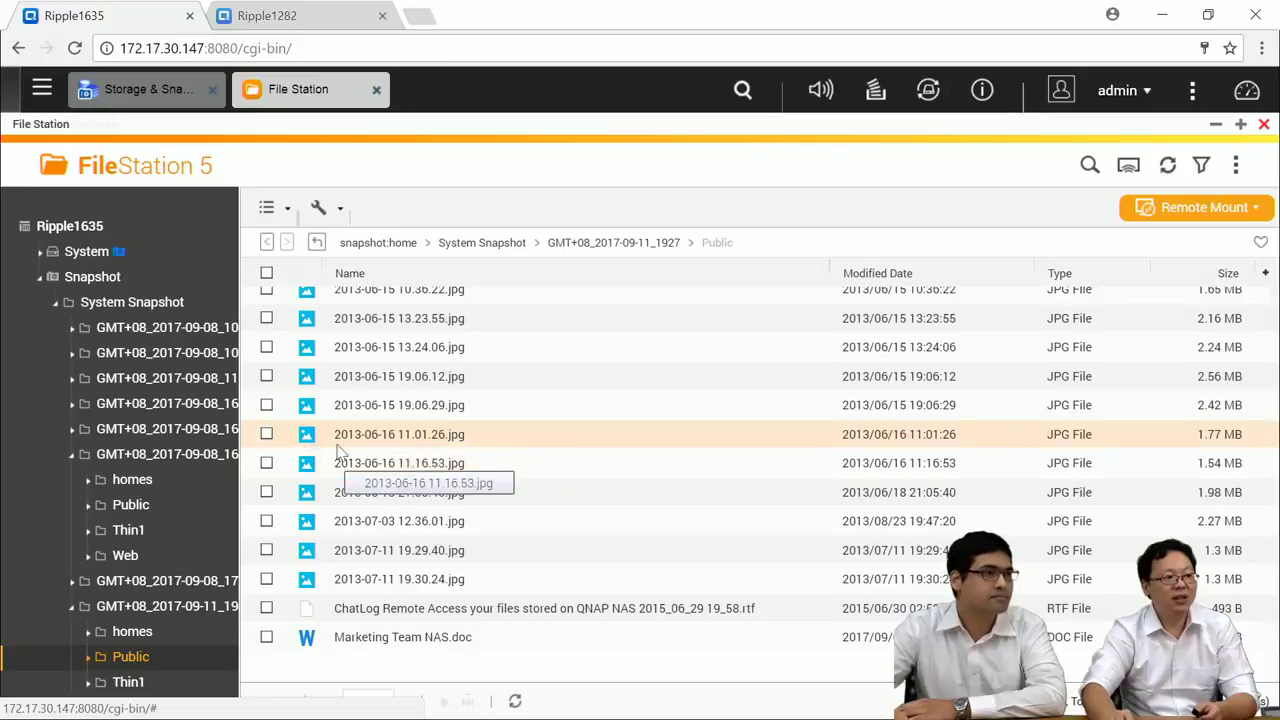
Select 2013-06-16 11.01.26.jpg in the snapshot's Public folder and check which file actions are available for it.
{"action": "left_click", "coordinate": [518, 434]}
{"action": "right_click", "coordinate": [519, 430]}
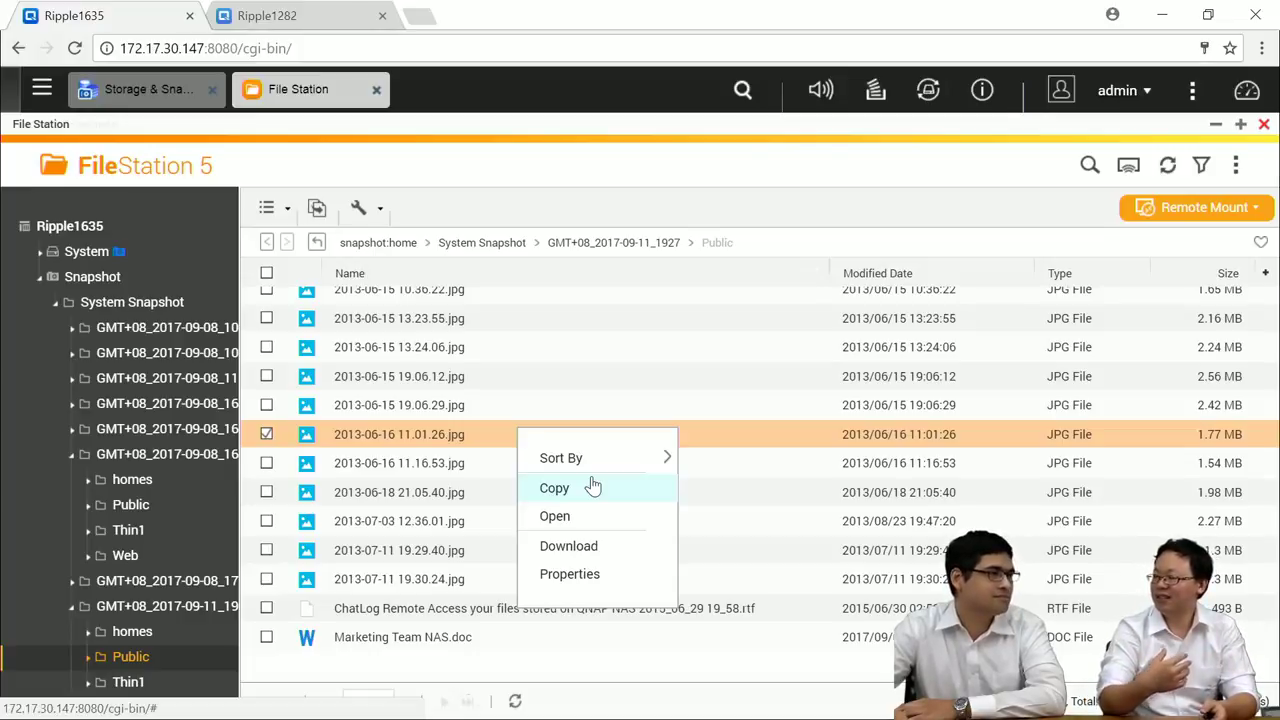
{"action": "left_click", "coordinate": [729, 441]}
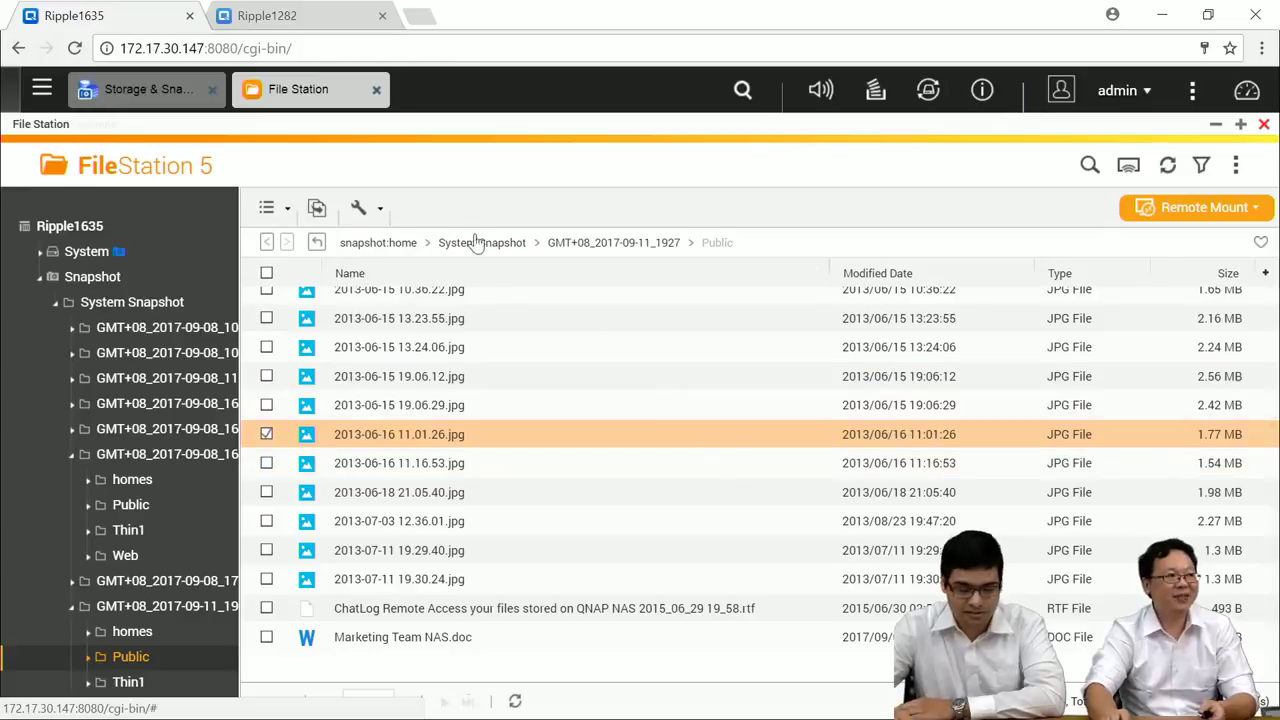
Return to Storage & Snapshots and inspect 2013-06-15 10.31.19.jpg in the Public folder of snapshot GMT+08_2017-09-08_1651, then close Snapshot Manager.
{"action": "left_click", "coordinate": [137, 95]}
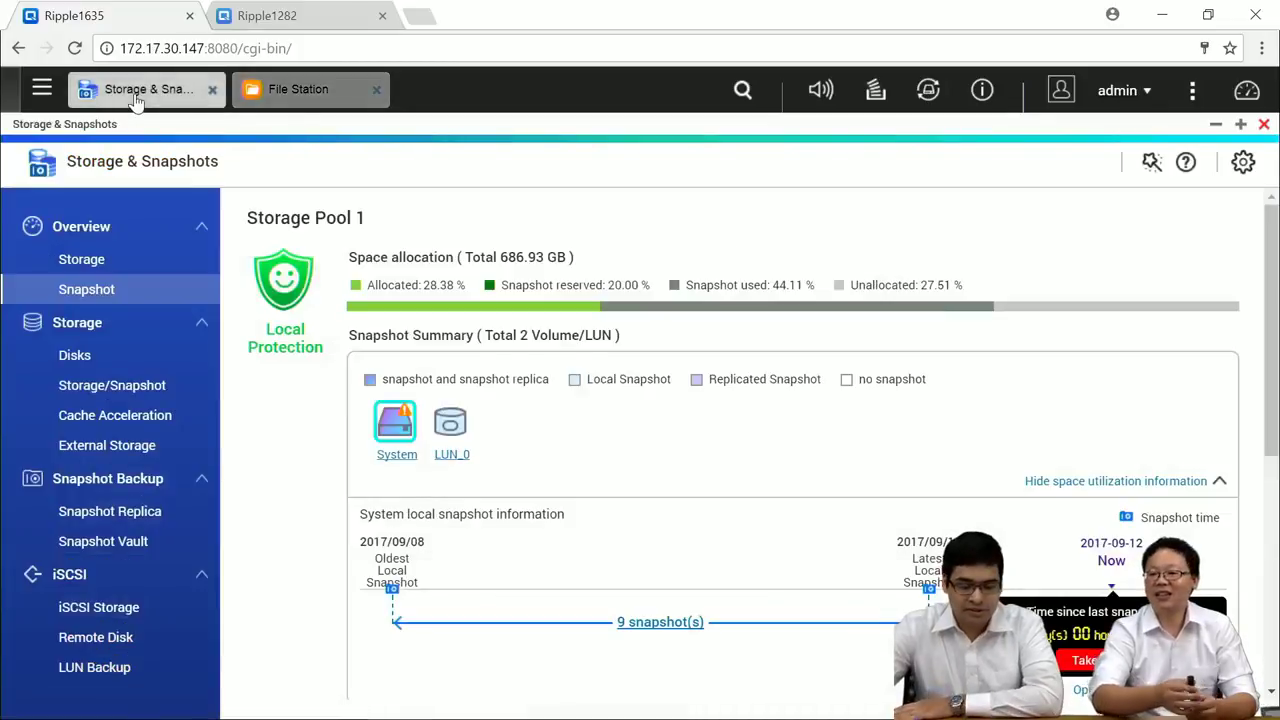
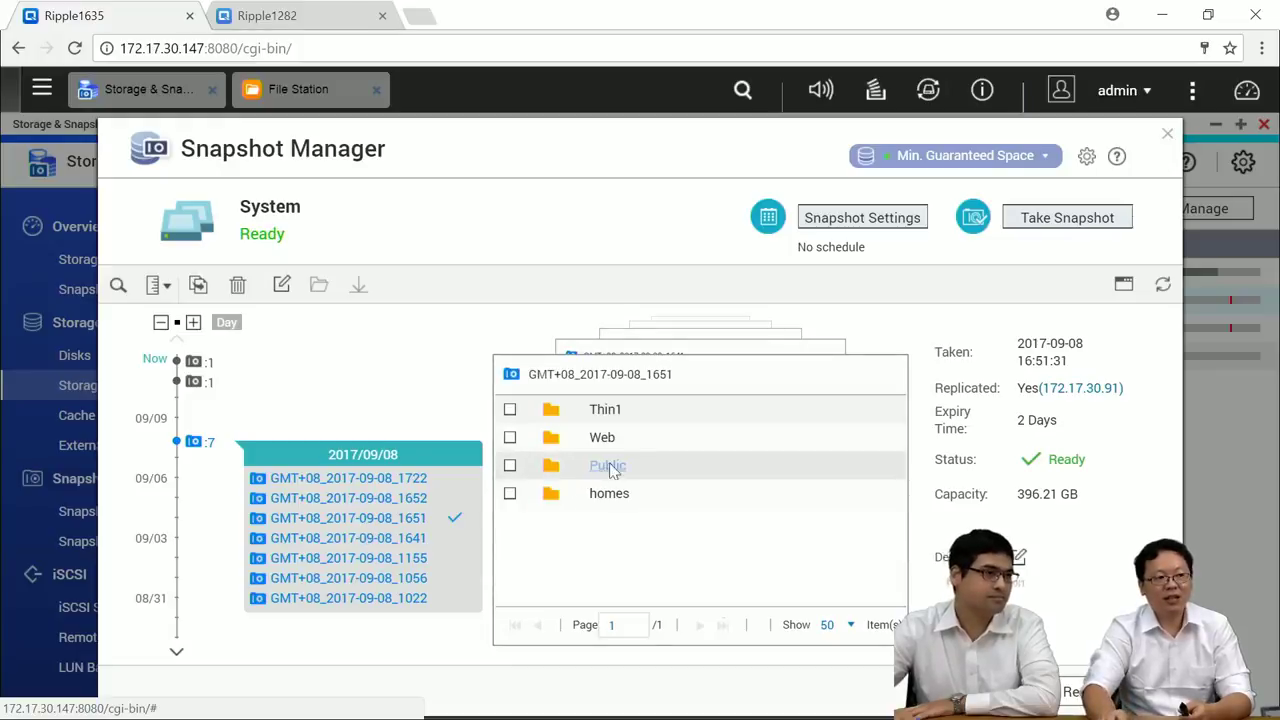
{"action": "double_click", "coordinate": [607, 465]}
{"action": "left_click", "coordinate": [509, 463]}
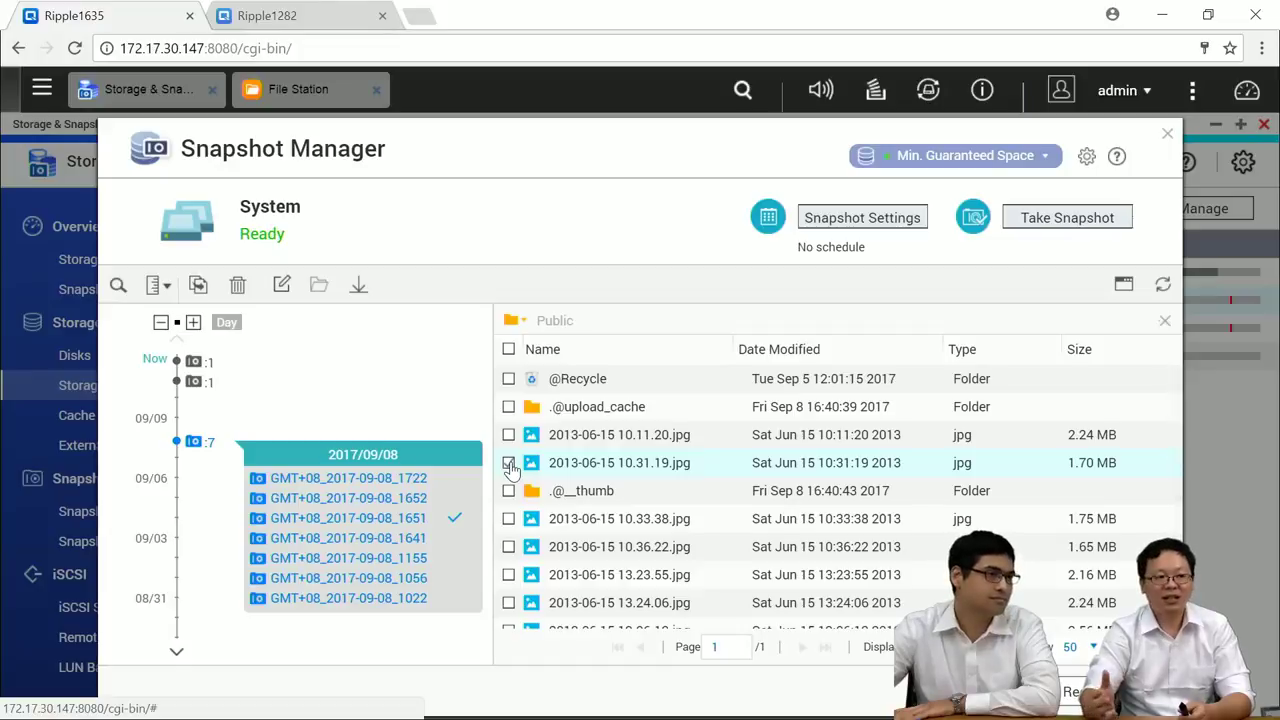
{"action": "left_click", "coordinate": [1166, 137]}
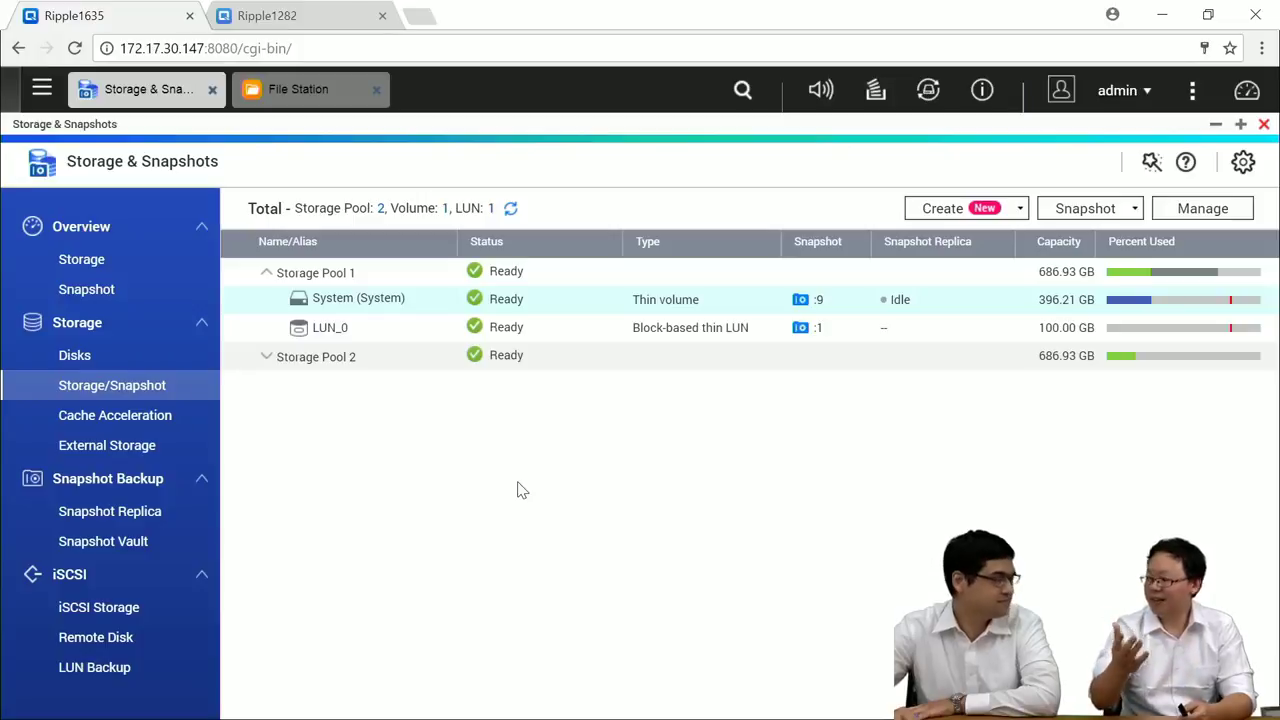
Open the System_replica snapshot replication job for editing and go to its backup plan.
{"action": "left_click", "coordinate": [138, 518]}
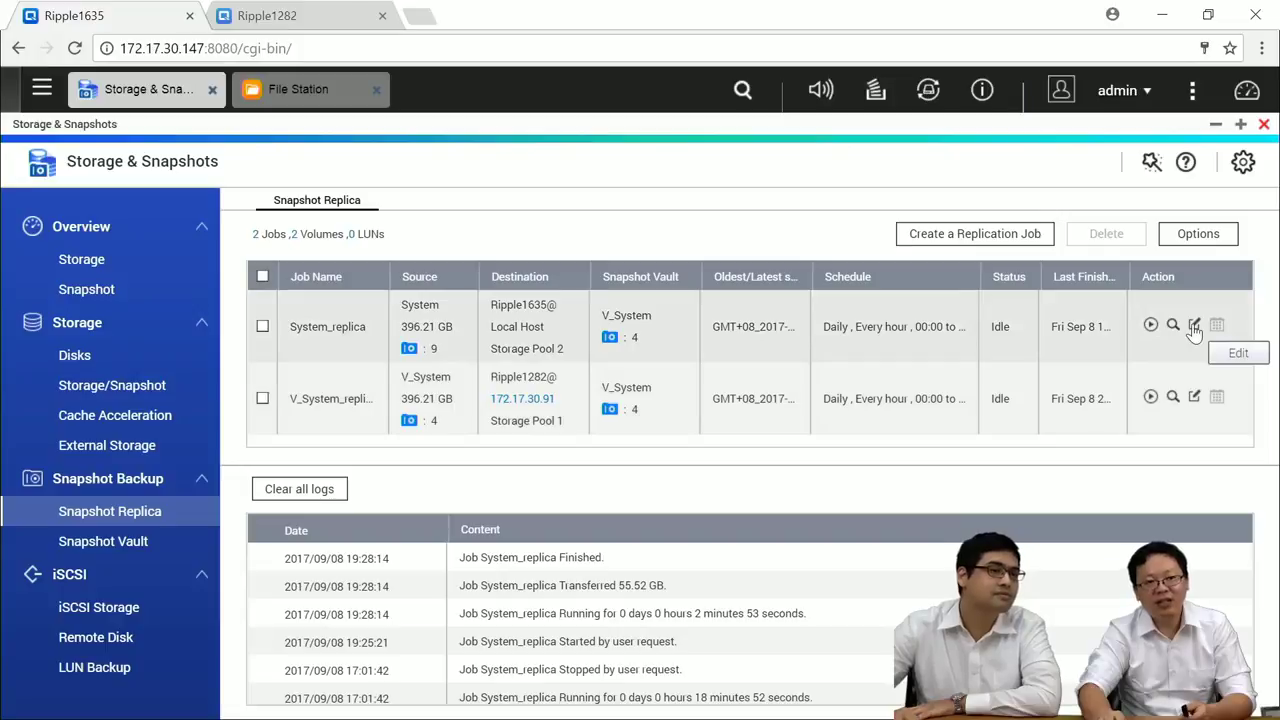
{"action": "left_click", "coordinate": [1194, 326]}
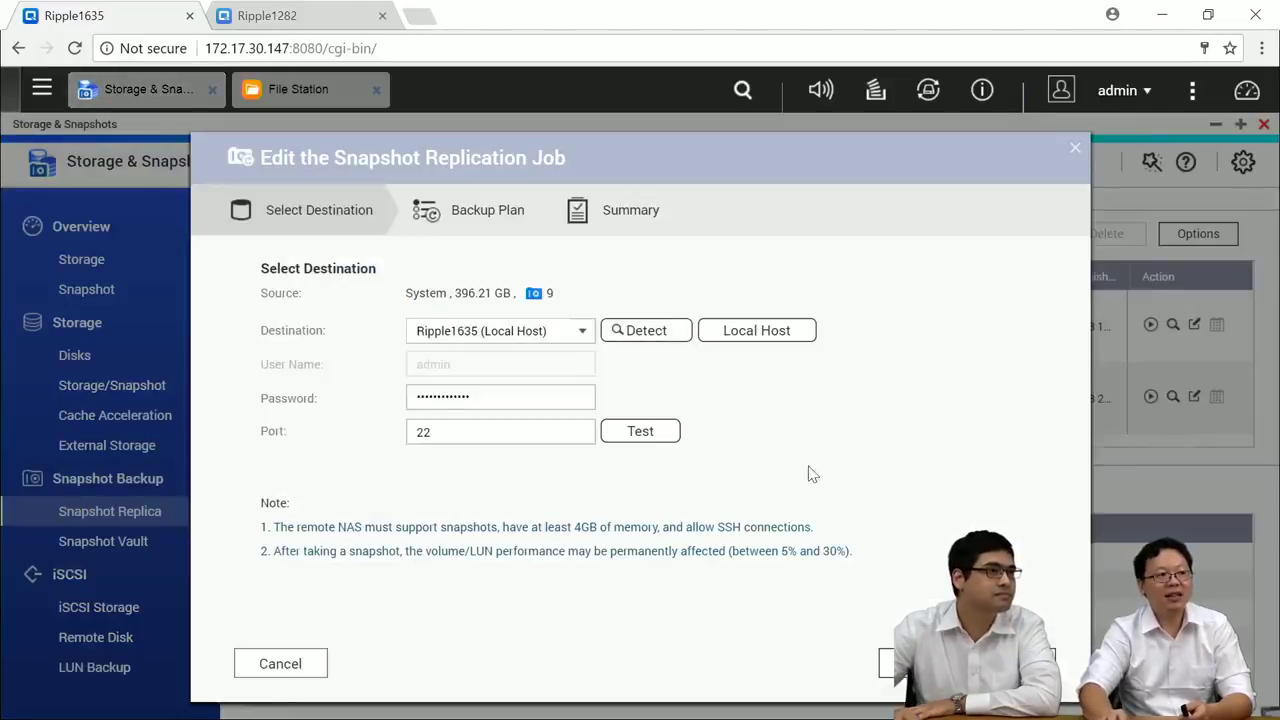
{"action": "left_click", "coordinate": [493, 230]}
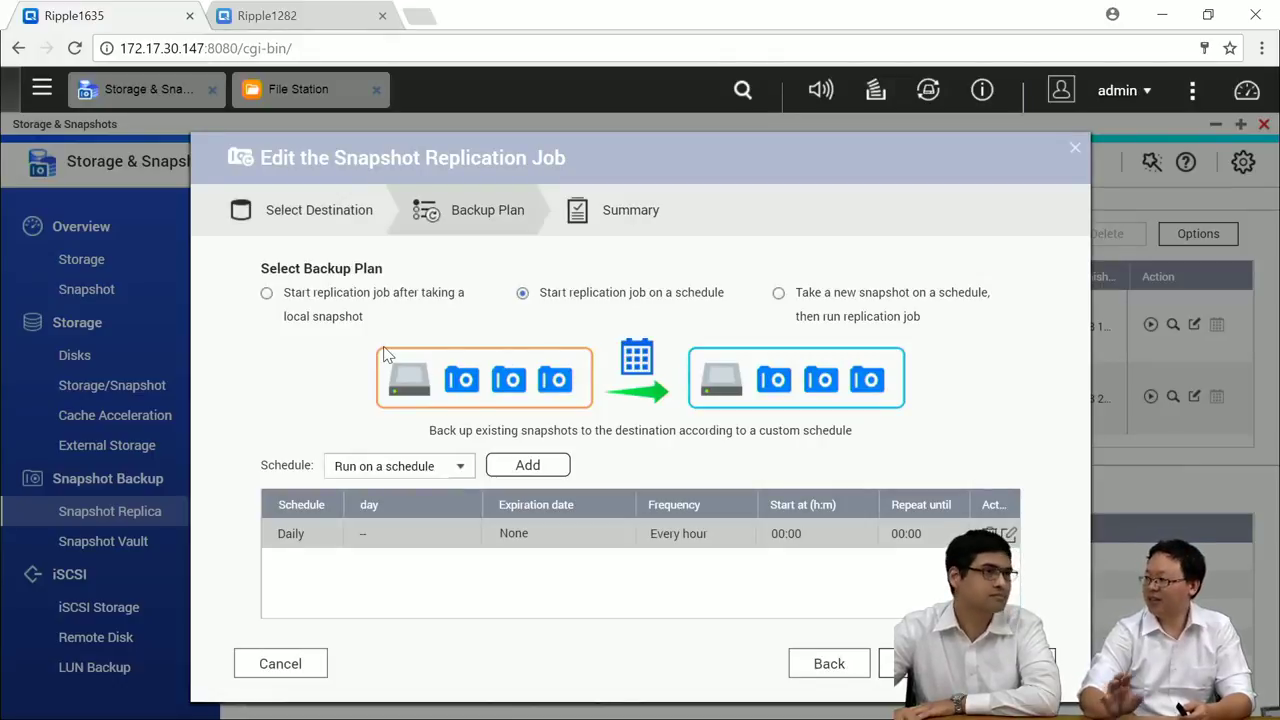
Set the replication job to start after taking 3 local snapshots.
{"action": "left_click", "coordinate": [266, 293]}
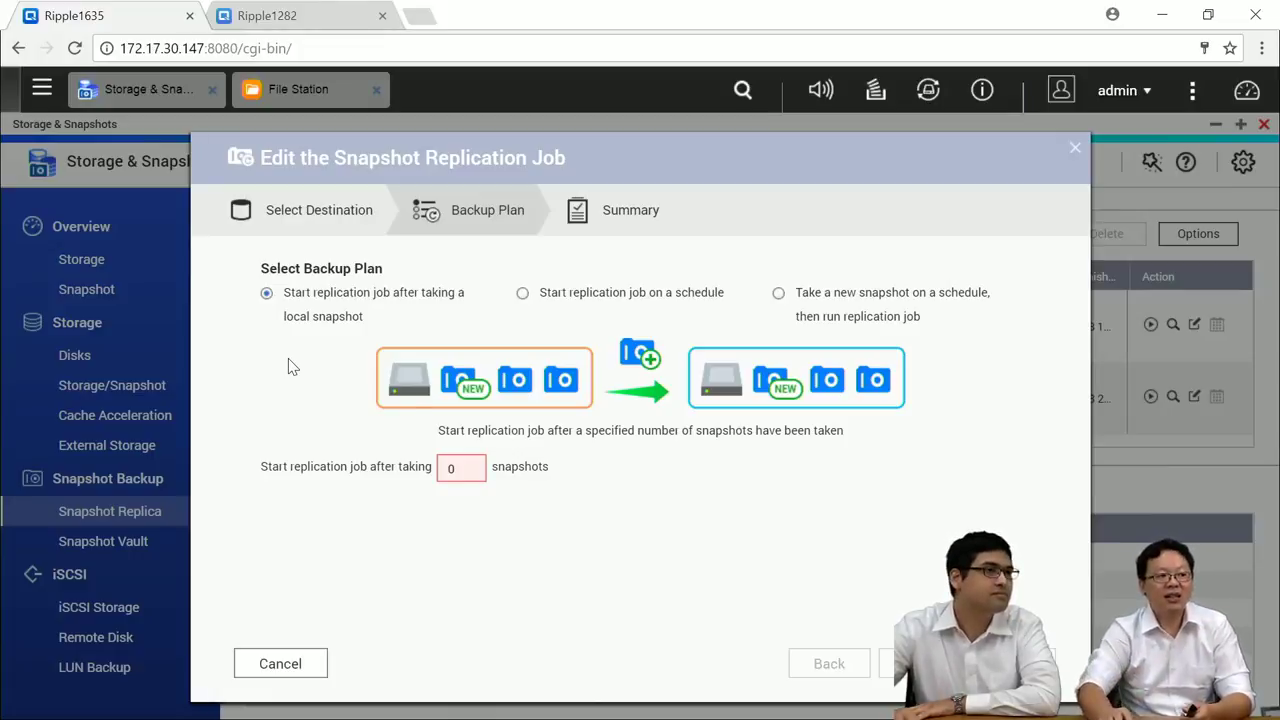
{"action": "left_click", "coordinate": [457, 468]}
{"action": "left_click_drag", "start_coordinate": [457, 468], "coordinate": [439, 470]}
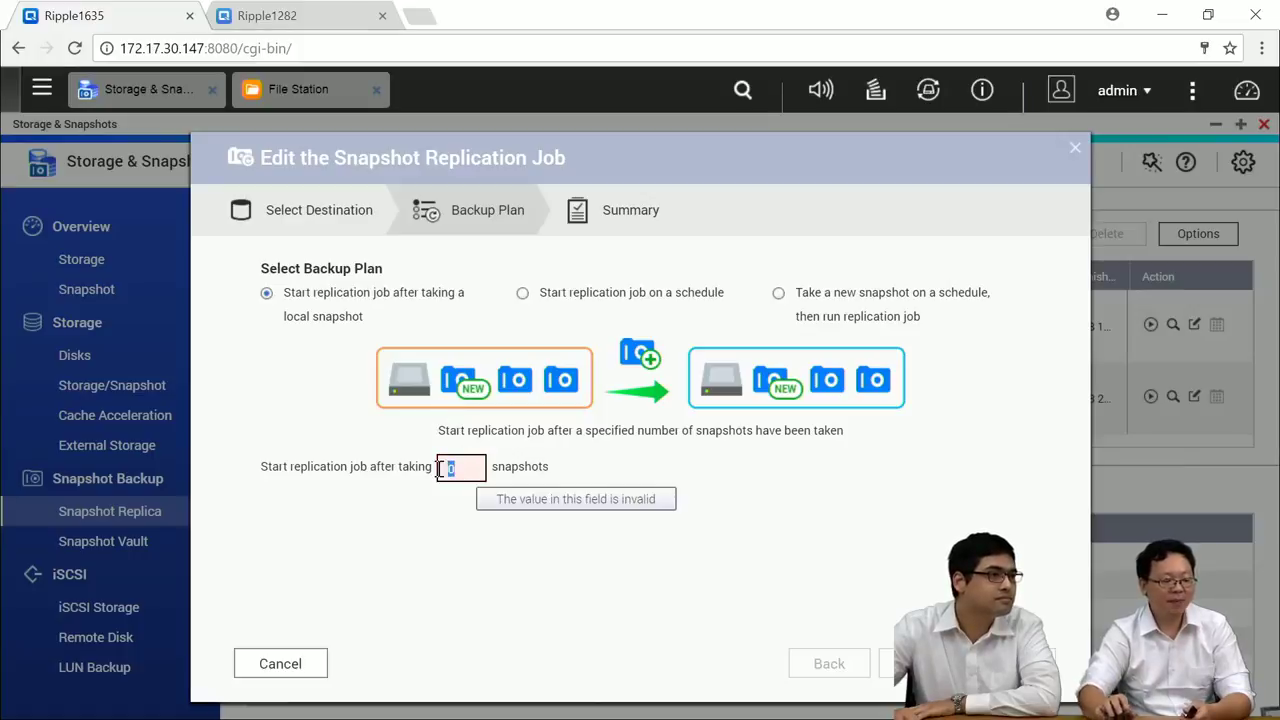
{"action": "type", "text": "3"}
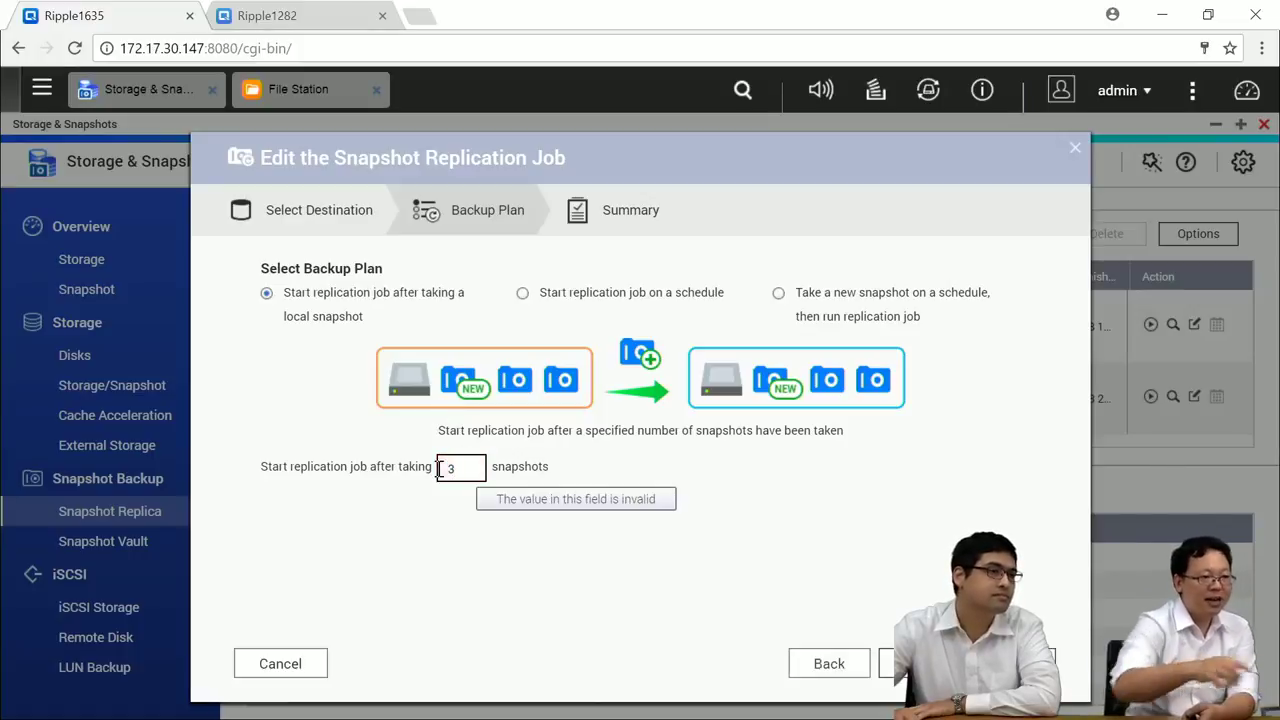
{"action": "left_click", "coordinate": [782, 524]}
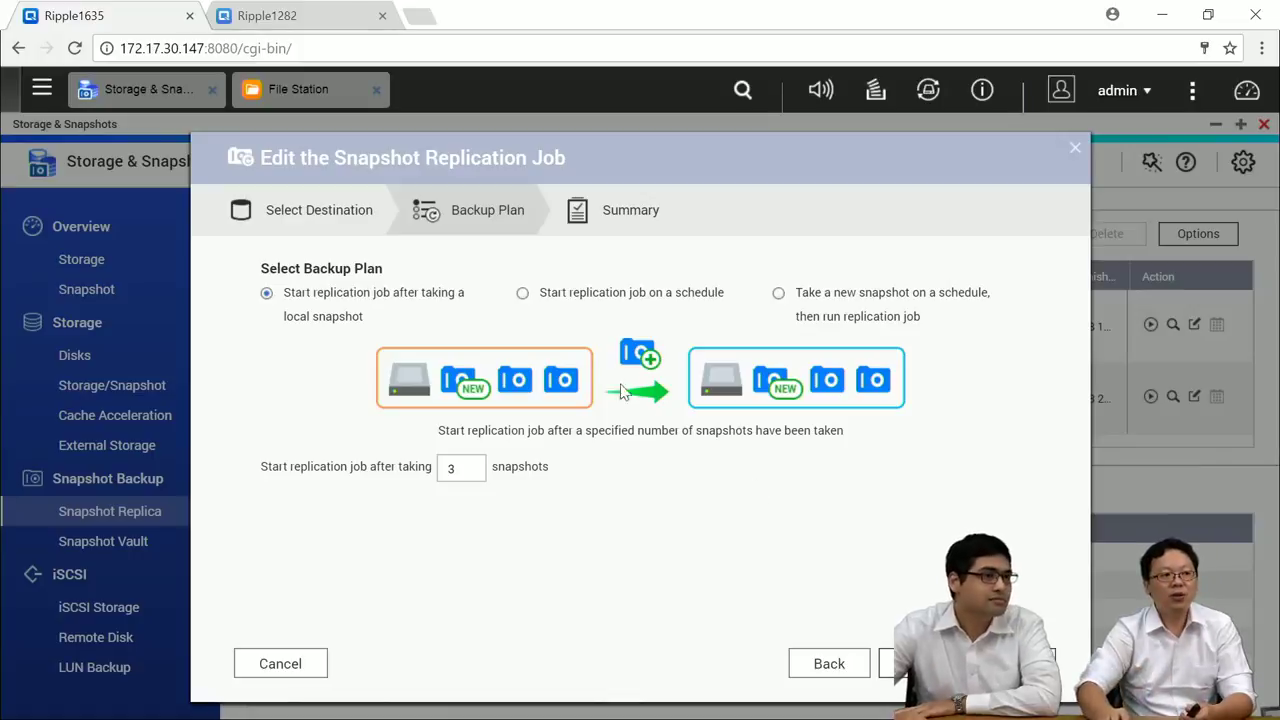
Set the replication job to start on a schedule and make the daily hourly entry repeat until 06:00.
{"action": "left_click", "coordinate": [522, 294]}
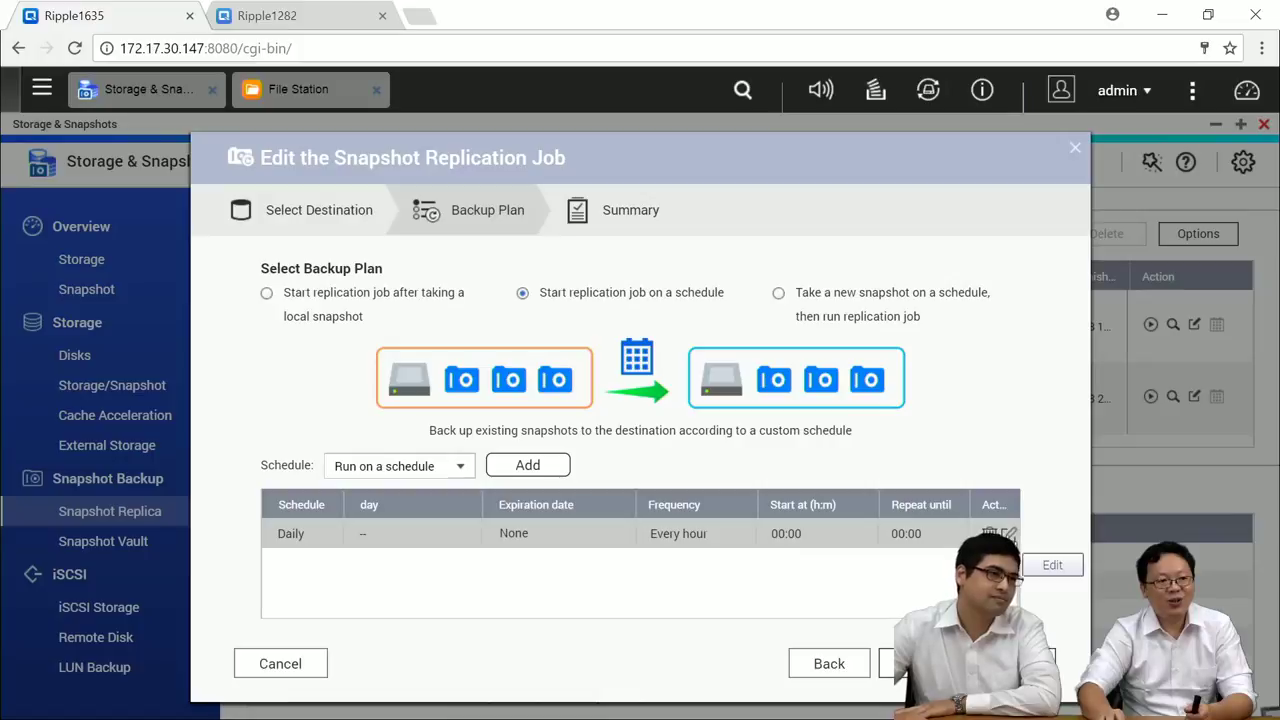
{"action": "left_click", "coordinate": [1005, 534]}
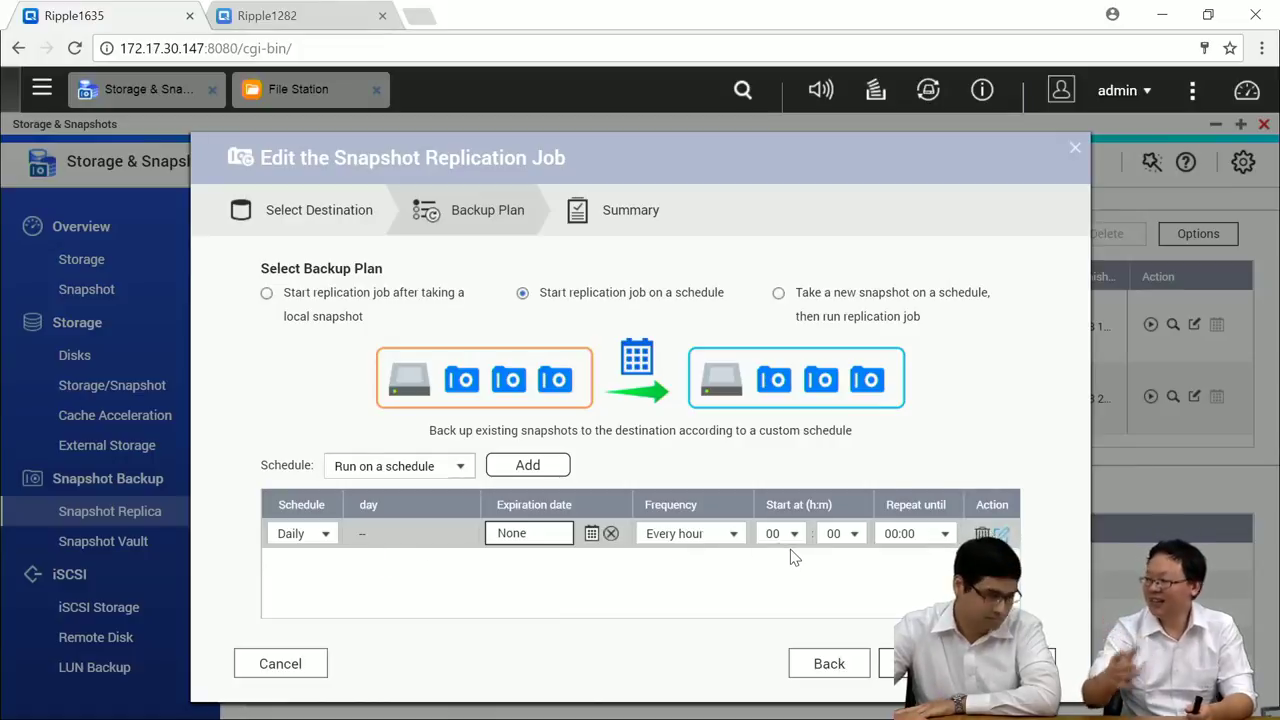
{"action": "left_click", "coordinate": [912, 535]}
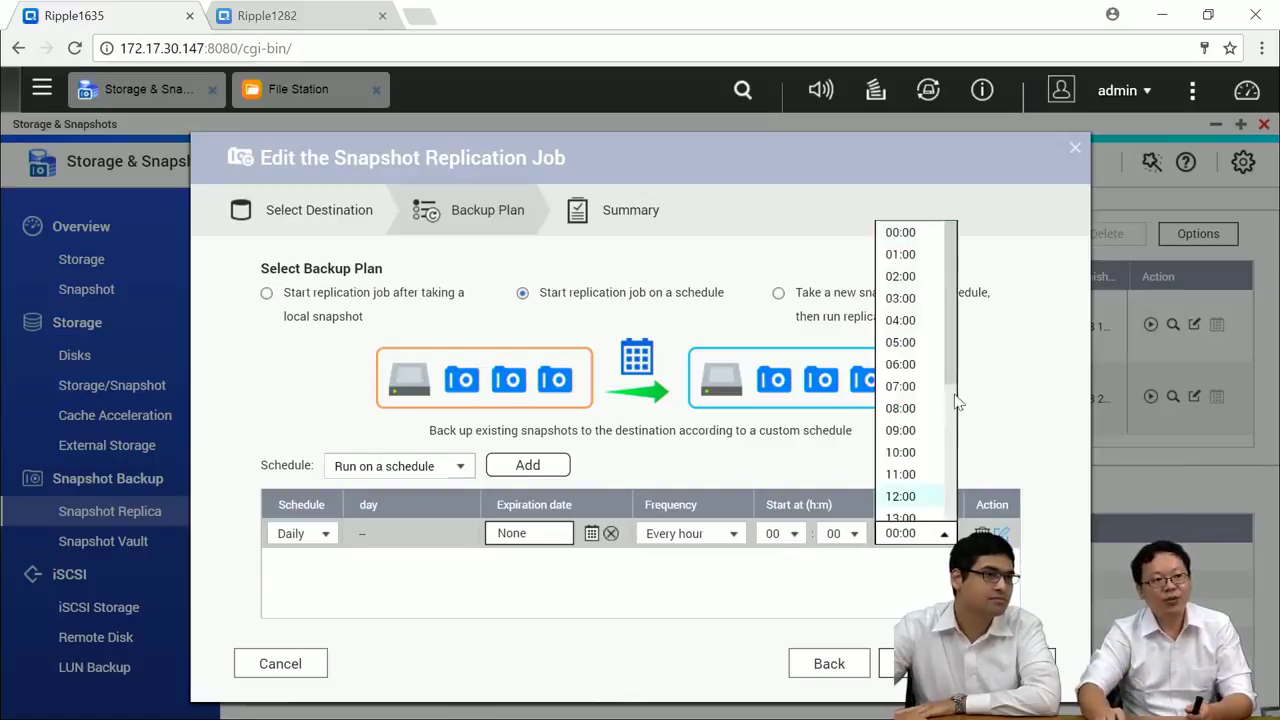
{"action": "left_click", "coordinate": [918, 366]}
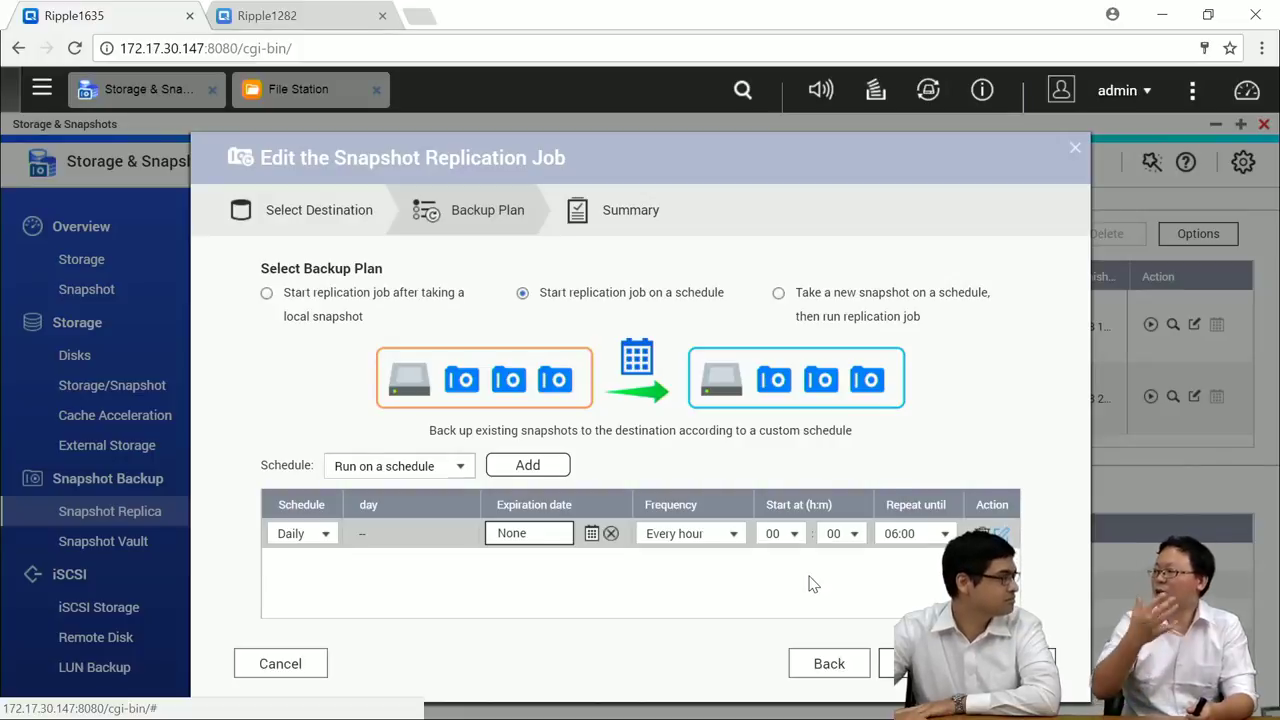
Add another daily schedule entry and set the existing hourly entry to run every 15 mins with start hour 08.
{"action": "left_click", "coordinate": [554, 467]}
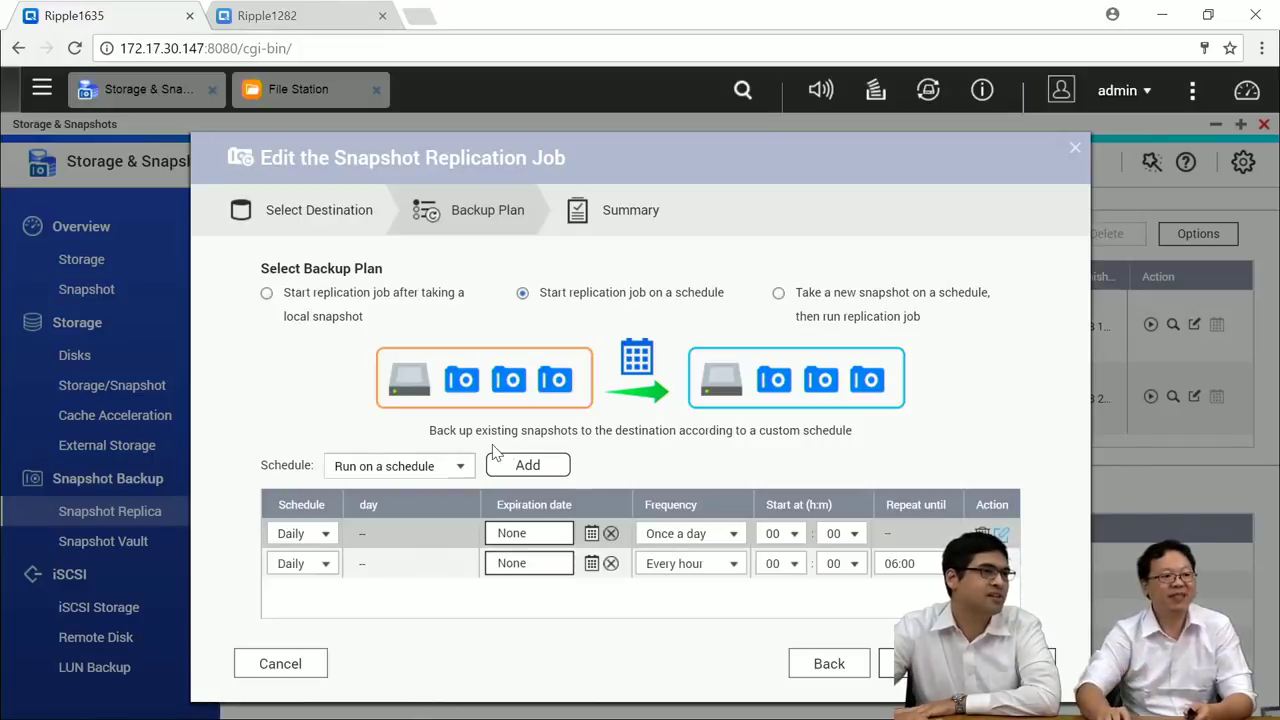
{"action": "left_click", "coordinate": [700, 565]}
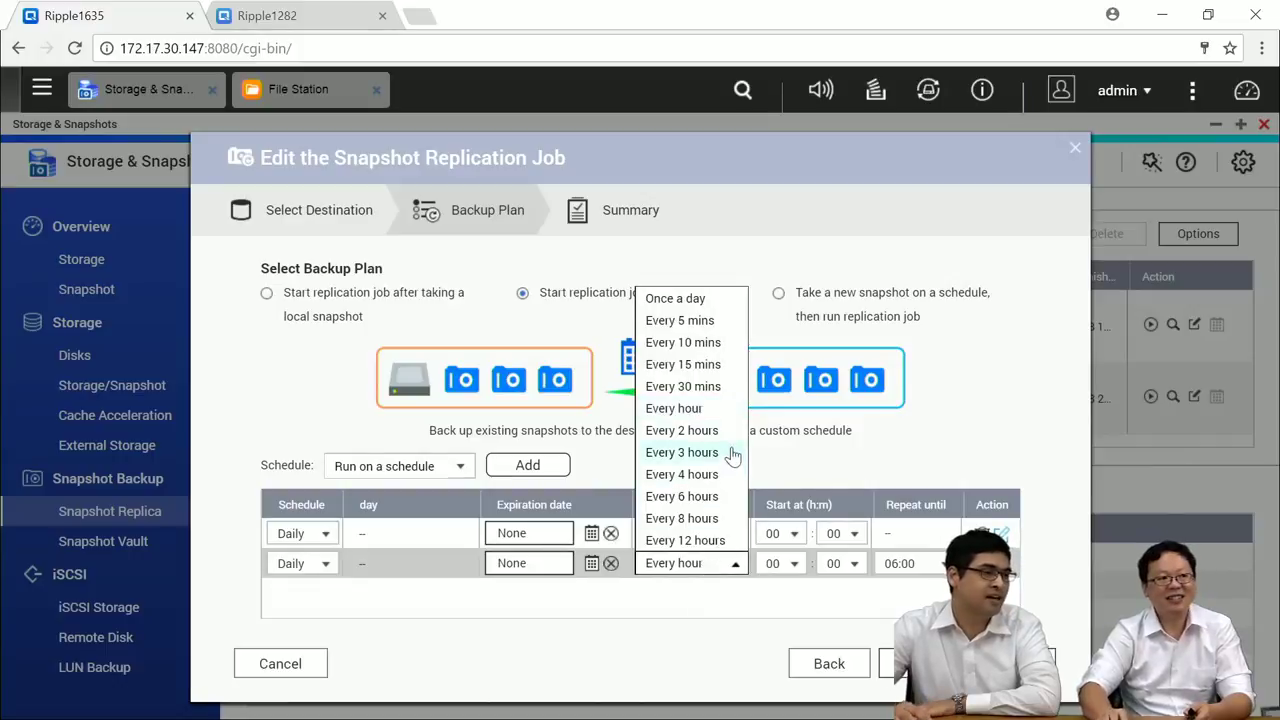
{"action": "left_click", "coordinate": [722, 366]}
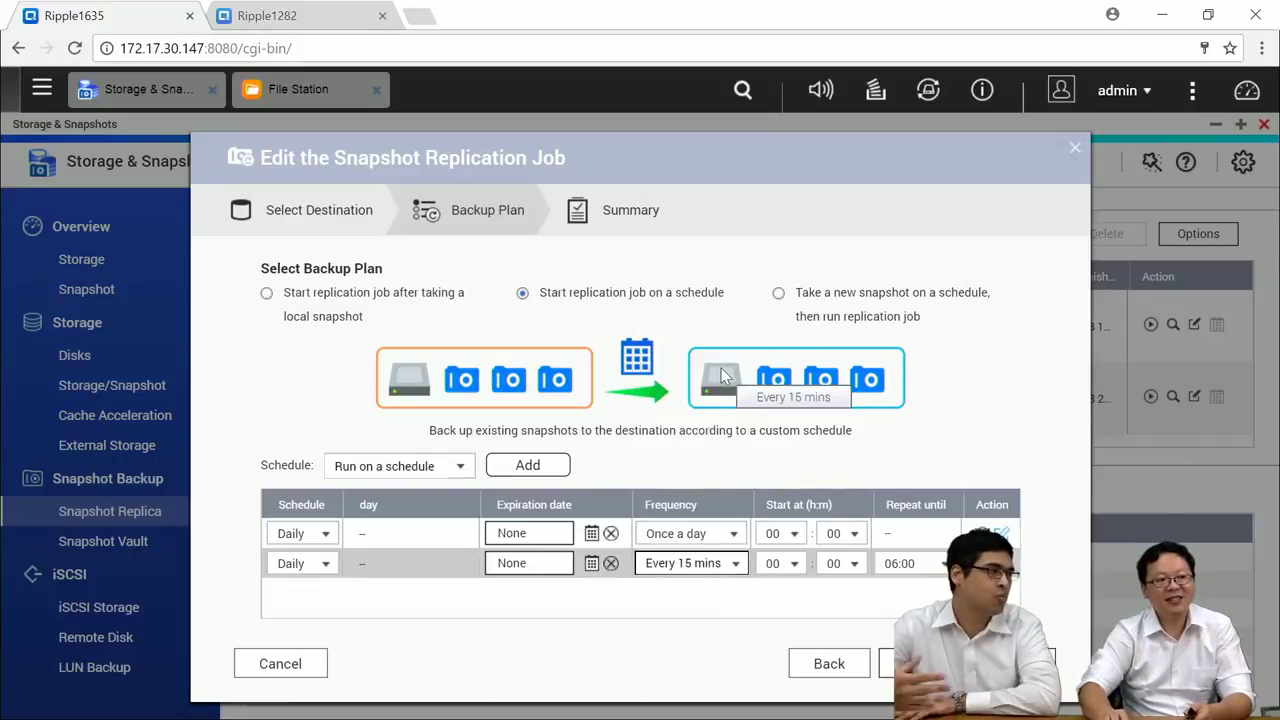
{"action": "left_click", "coordinate": [790, 566]}
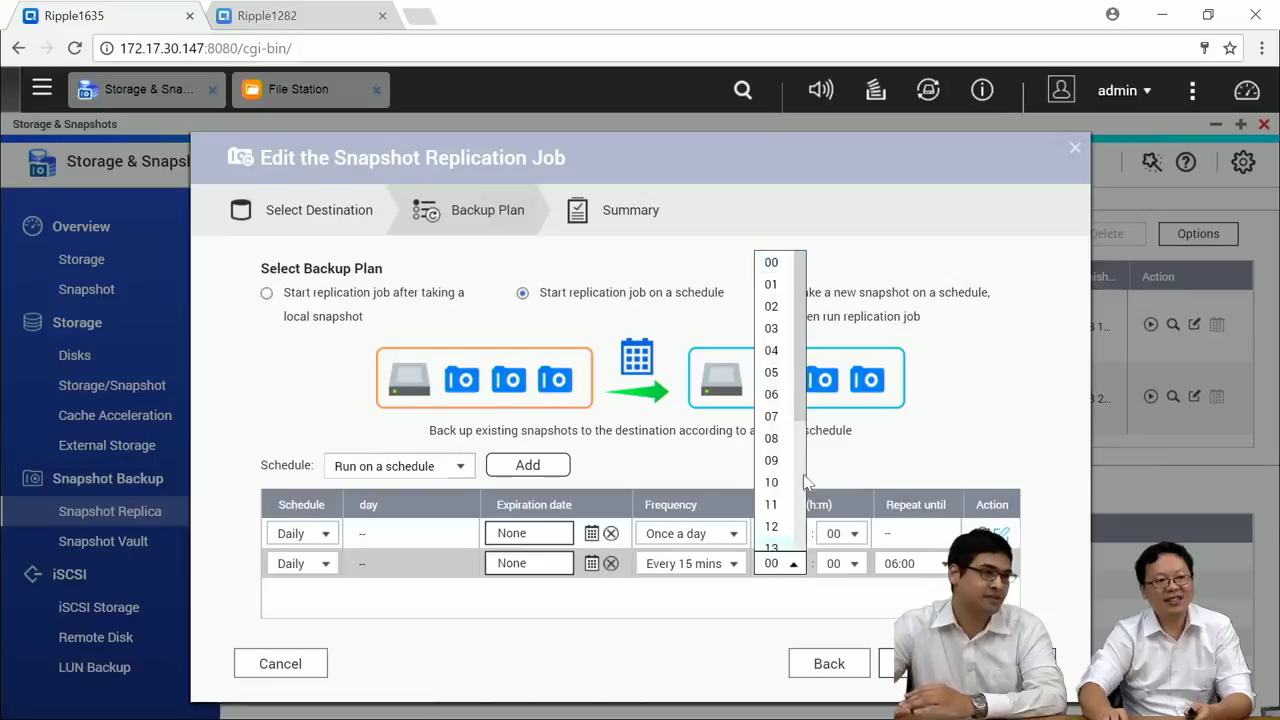
{"action": "left_click", "coordinate": [780, 439]}
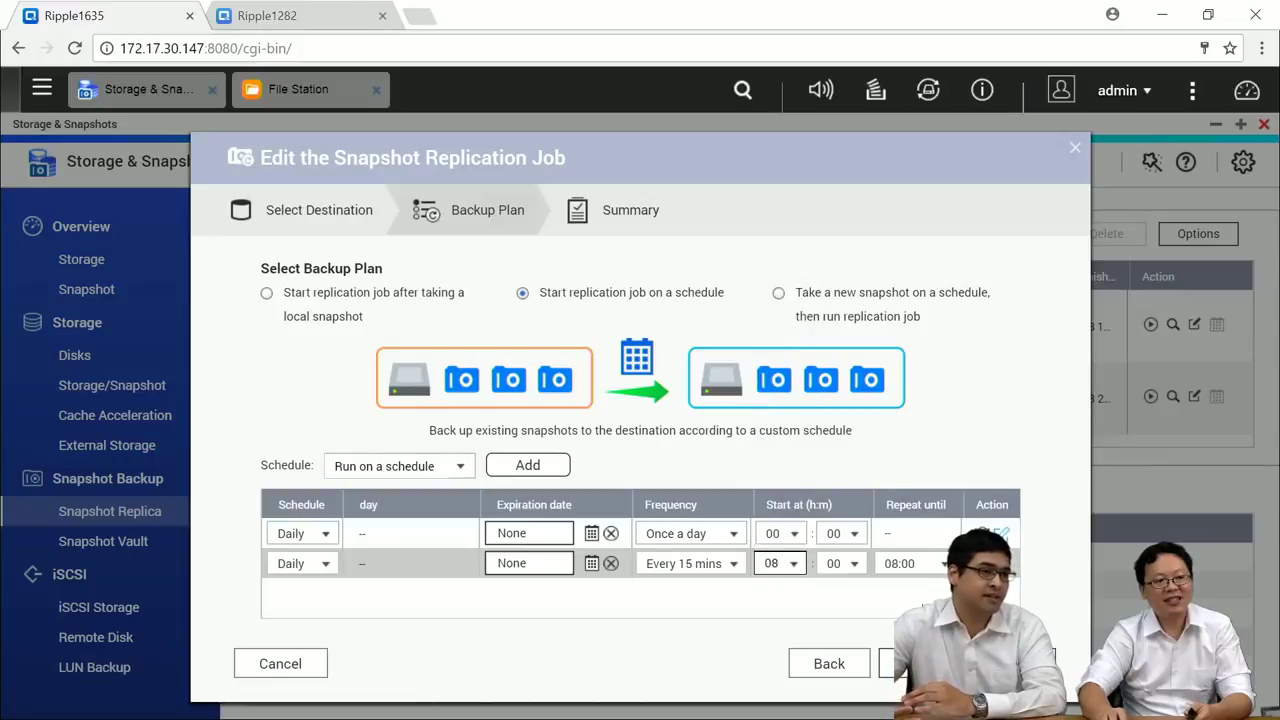
Make the 15-minute entry repeat until 18:00, choose taking a new snapshot on a schedule before replication, and cancel the job edit.
{"action": "left_click", "coordinate": [910, 565]}
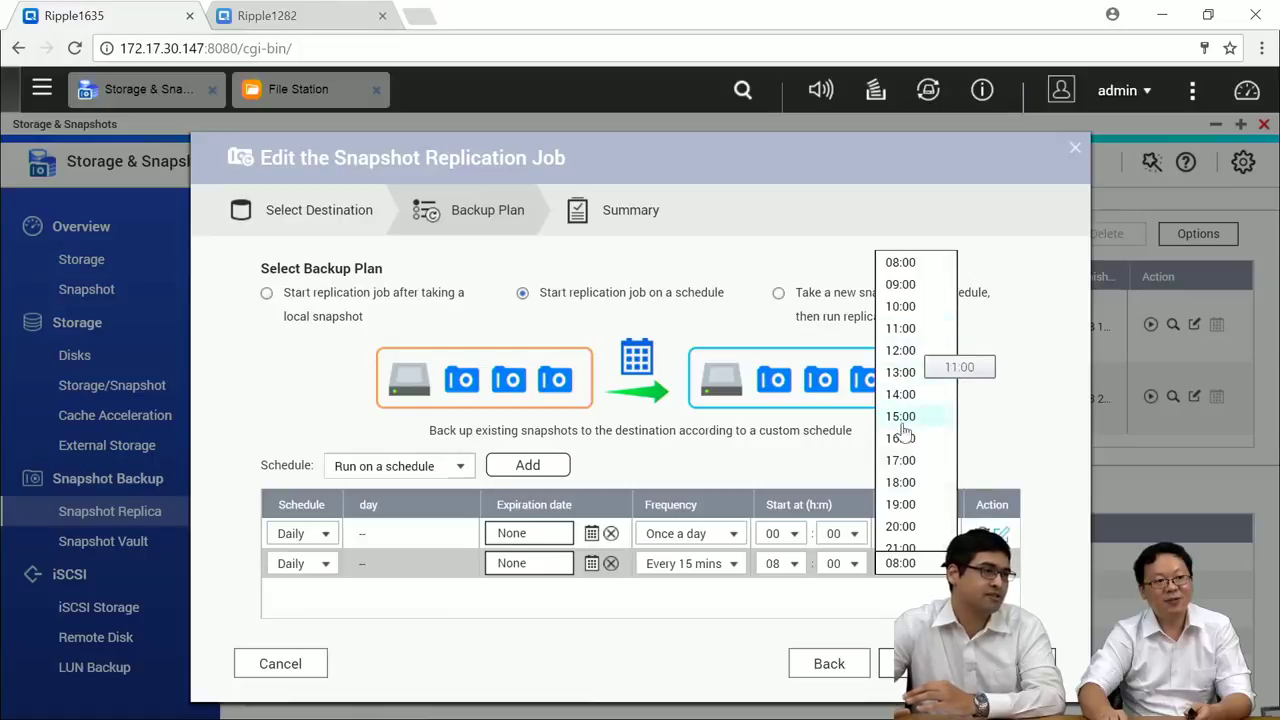
{"action": "left_click", "coordinate": [910, 484]}
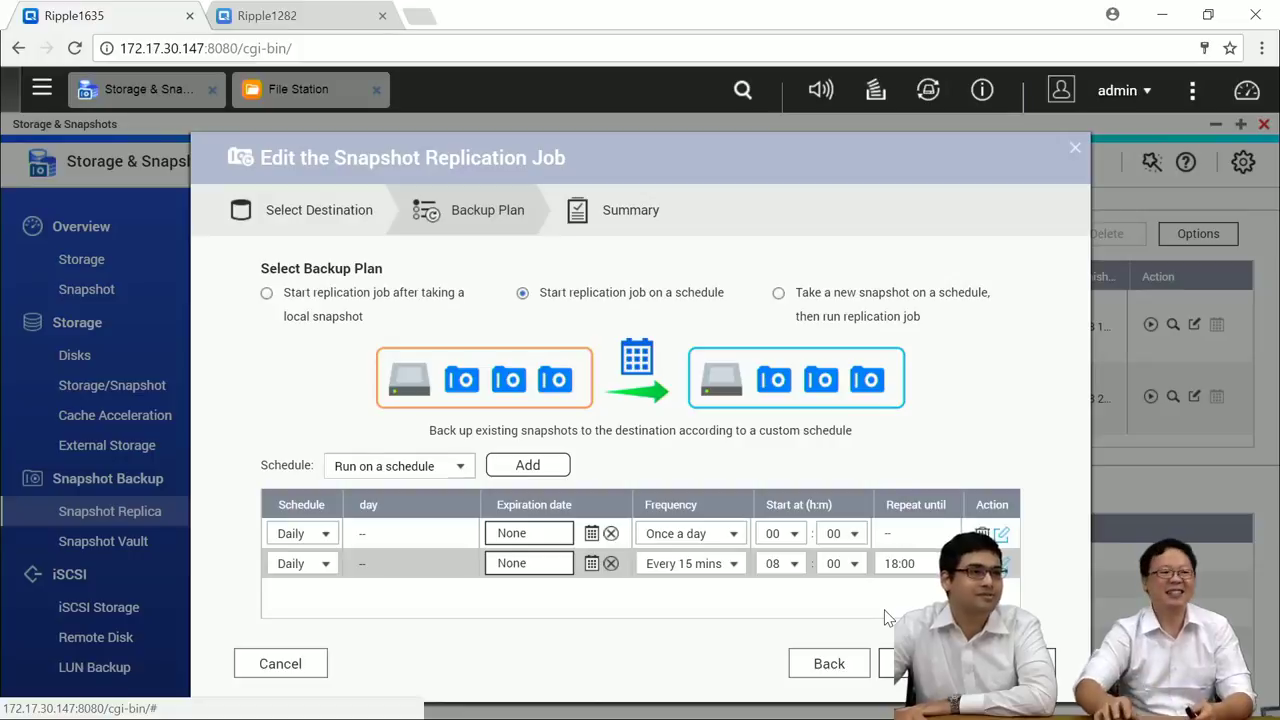
{"action": "left_click", "coordinate": [779, 294]}
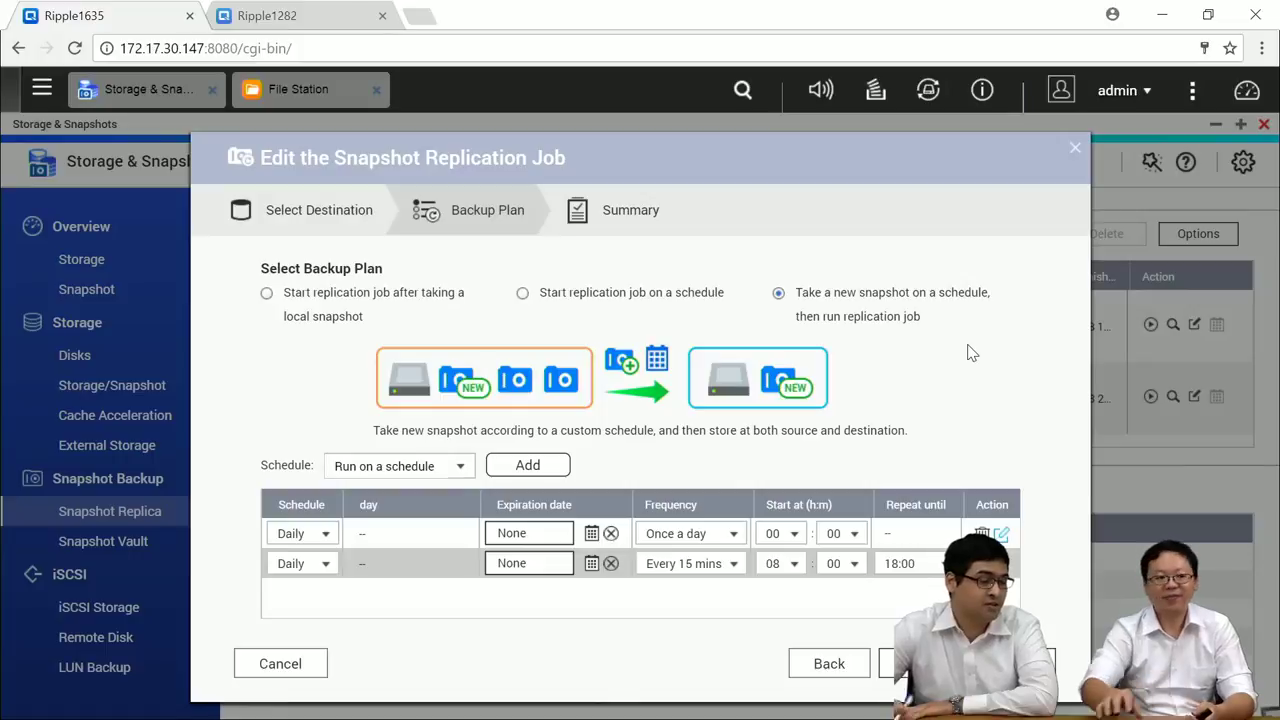
{"action": "left_click", "coordinate": [290, 670]}
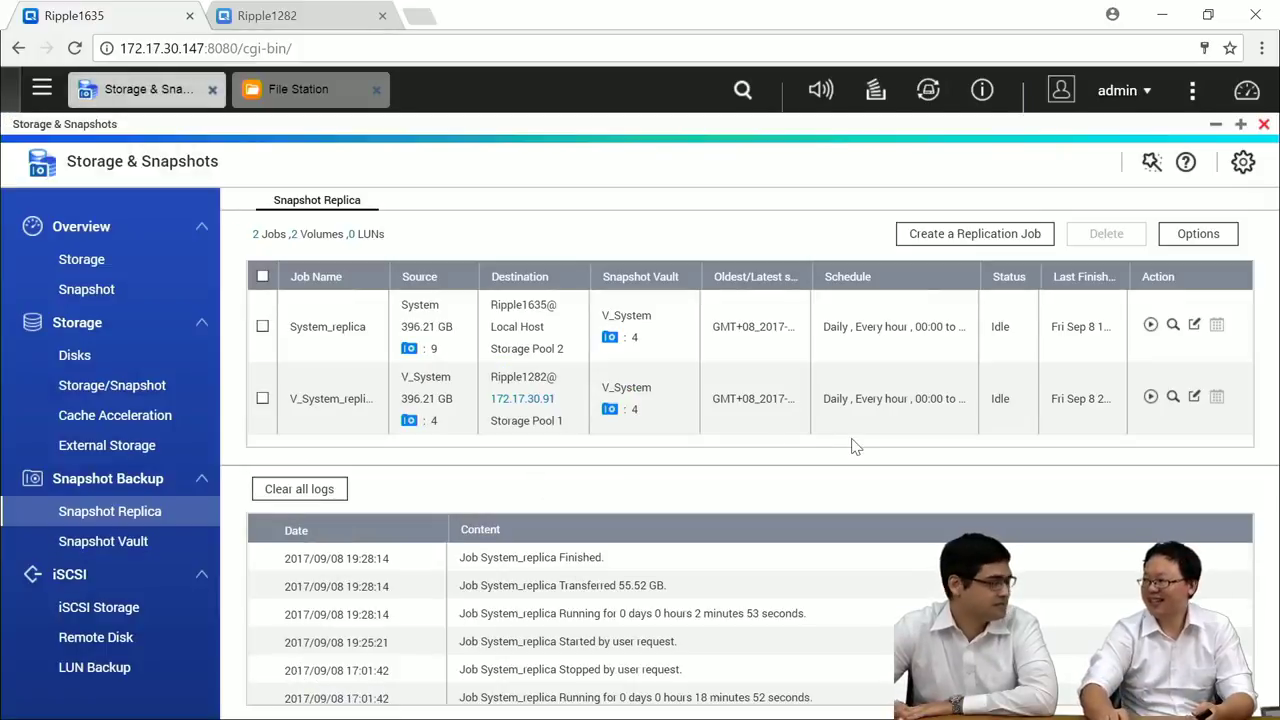
On the Ripple1282 NAS, browse the Public folder in snapshot GMT+08_2017-09-08_1651 of the V_System vault replicated by V_System_replica.
{"action": "left_click", "coordinate": [287, 12]}
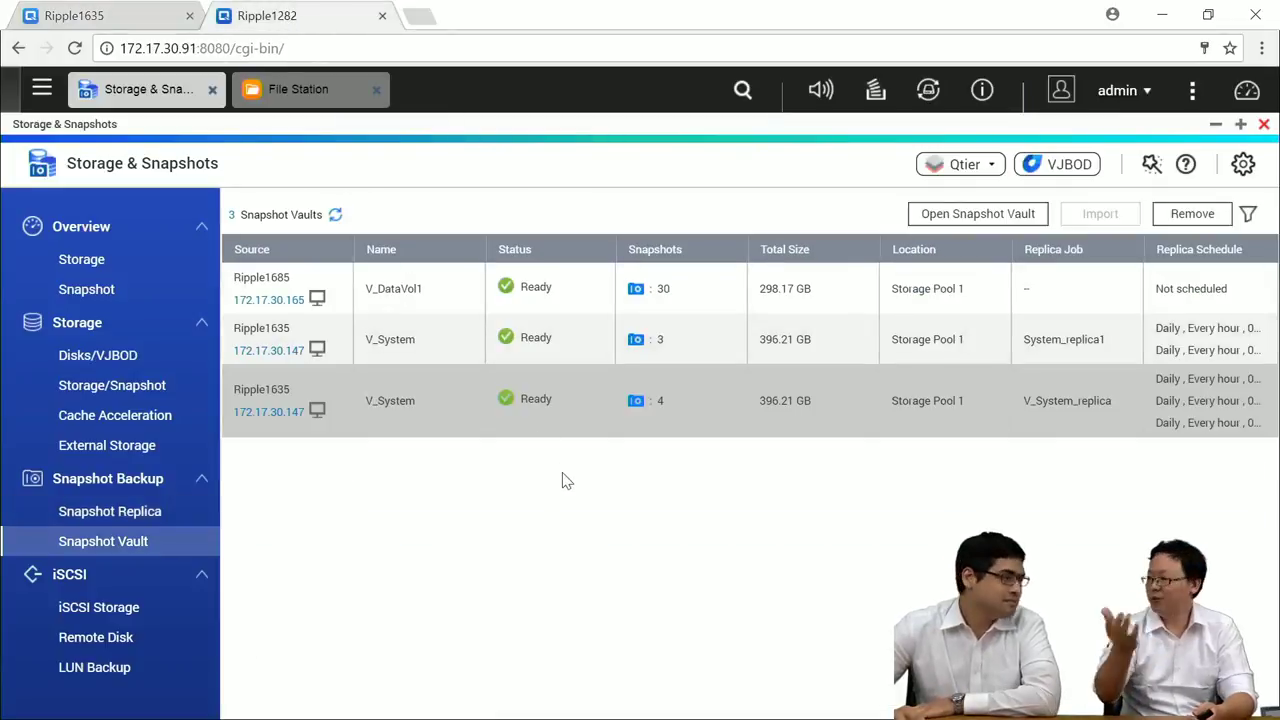
{"action": "left_click", "coordinate": [636, 401]}
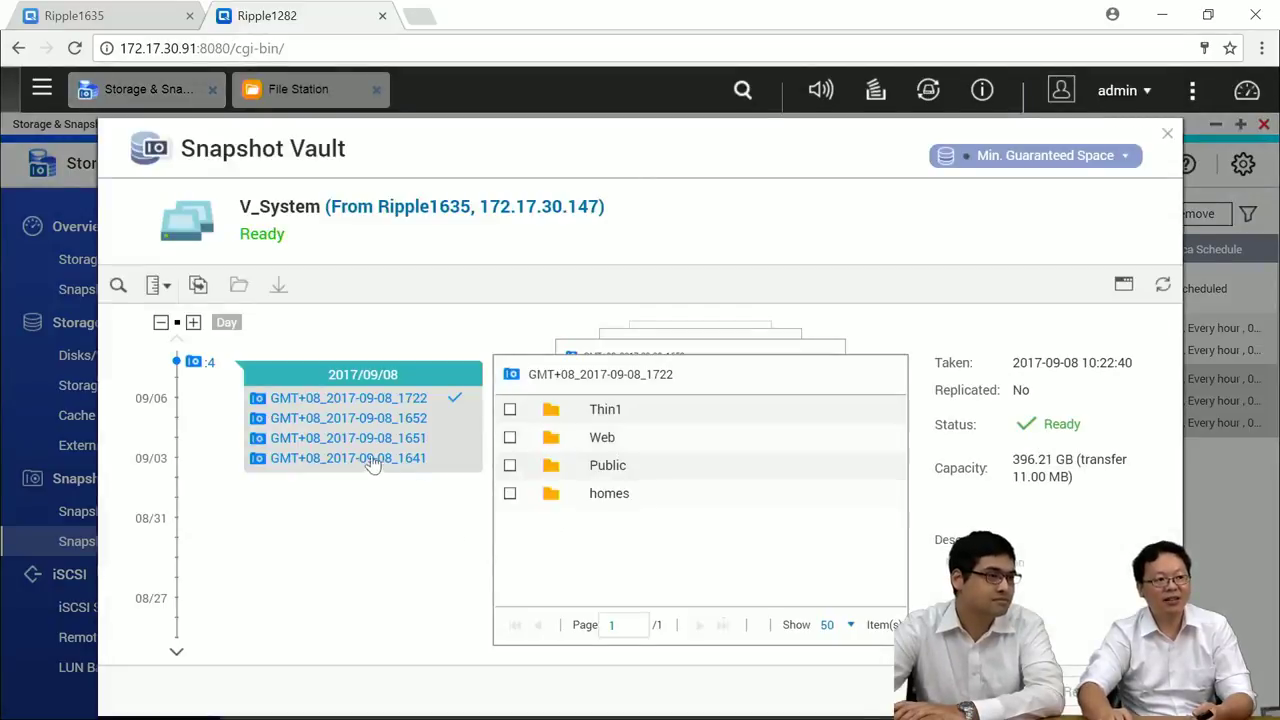
{"action": "left_click", "coordinate": [366, 442]}
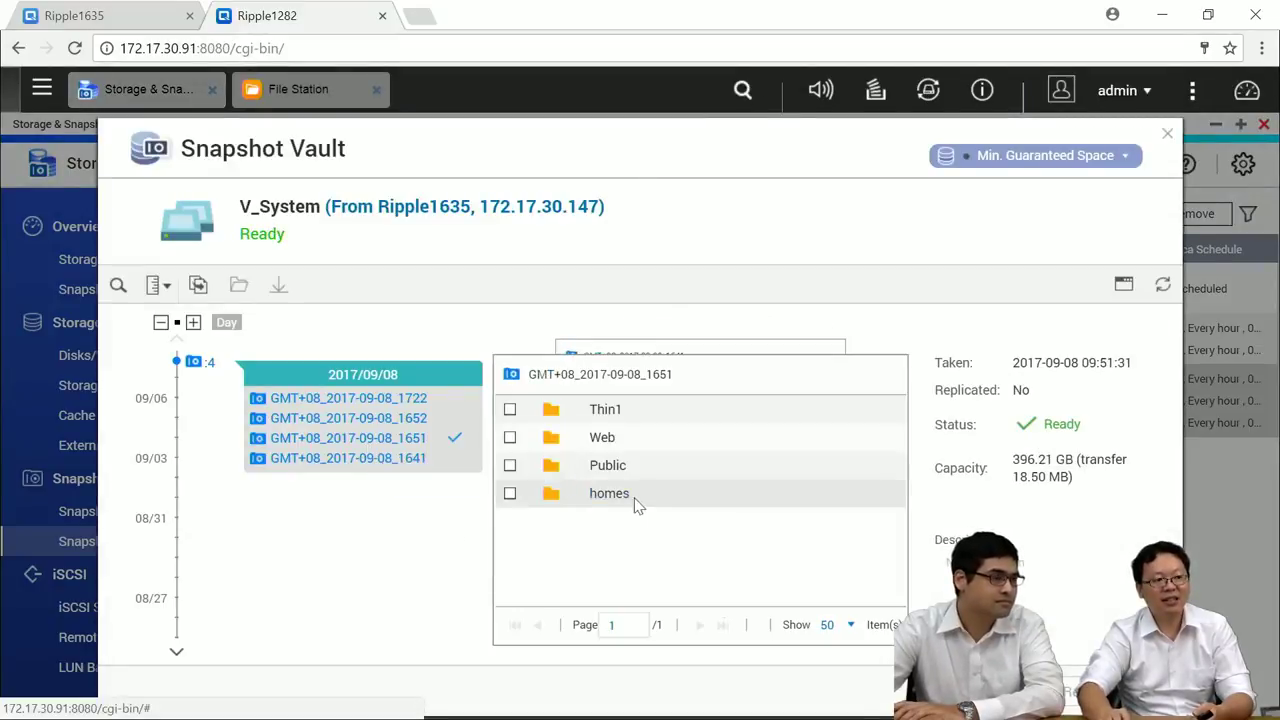
{"action": "double_click", "coordinate": [609, 466]}
{"action": "scroll", "coordinate": [748, 520], "scroll_direction": "down", "scroll_amount": 5}
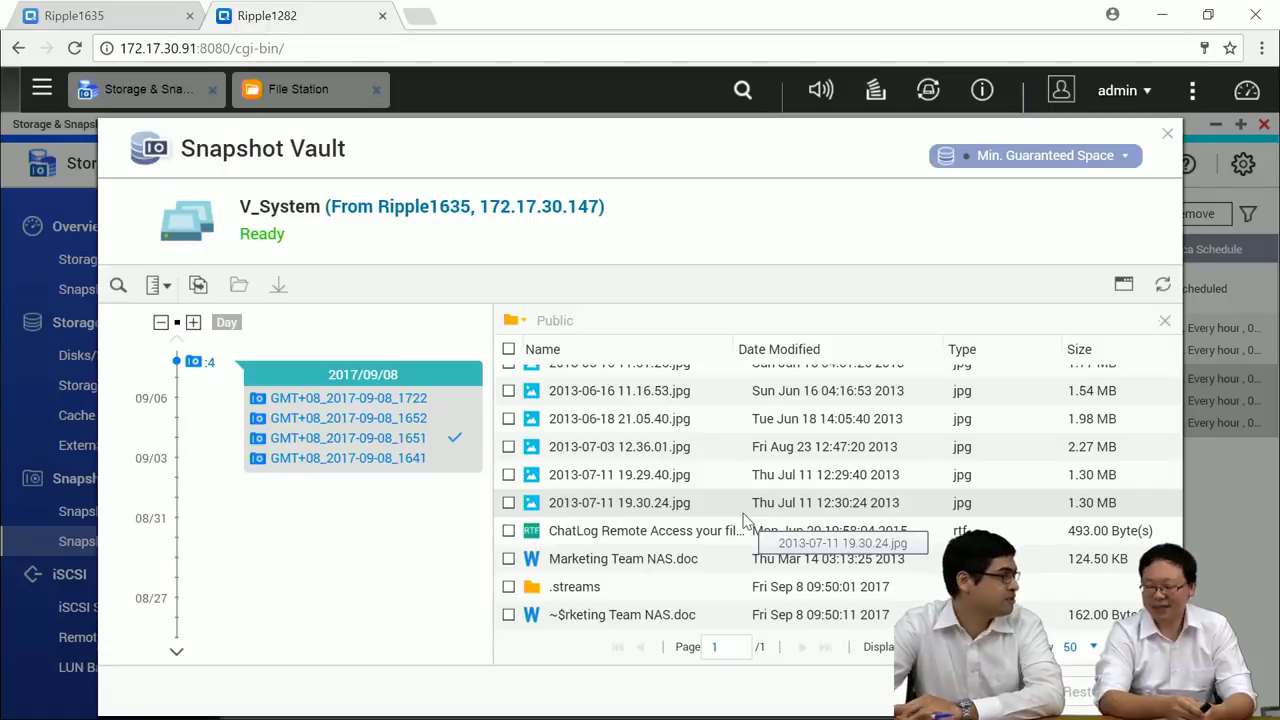
Open the restore destination options for 2013-07-11 19.30.24.jpg from the vault snapshot and cancel the restore.
{"action": "left_click", "coordinate": [574, 508]}
{"action": "left_click", "coordinate": [1075, 692]}
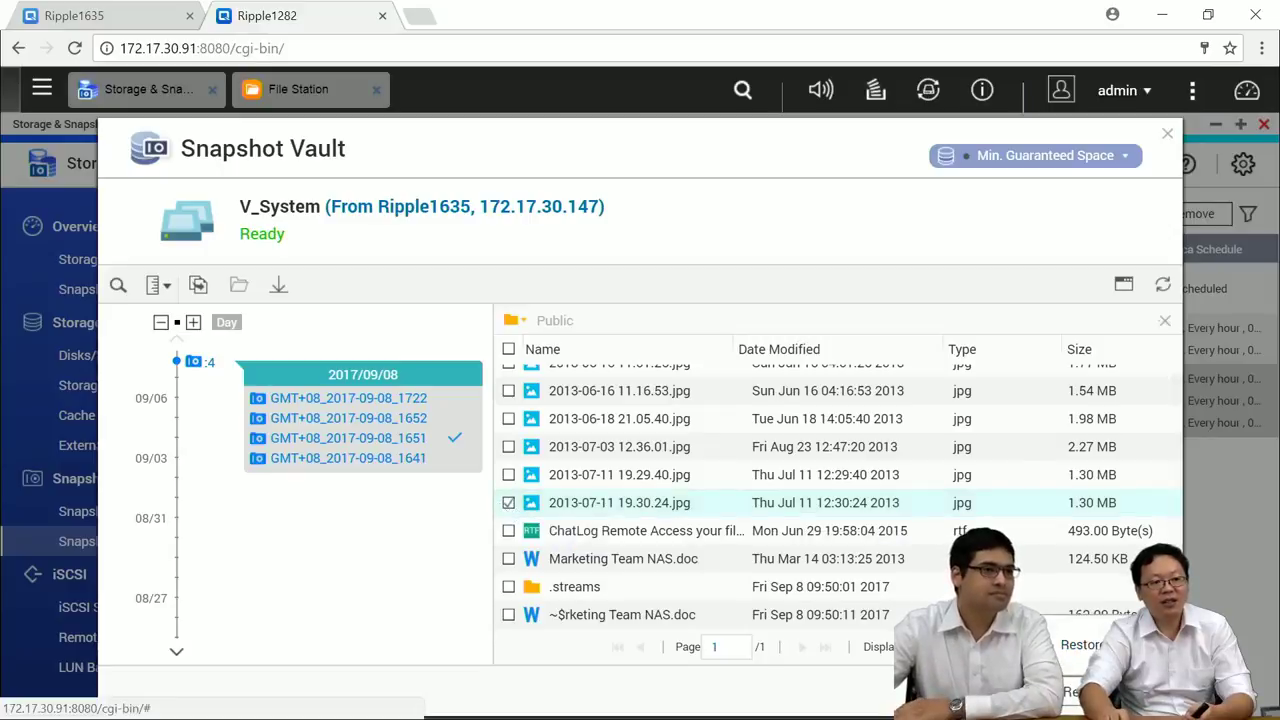
{"action": "left_click", "coordinate": [1081, 644]}
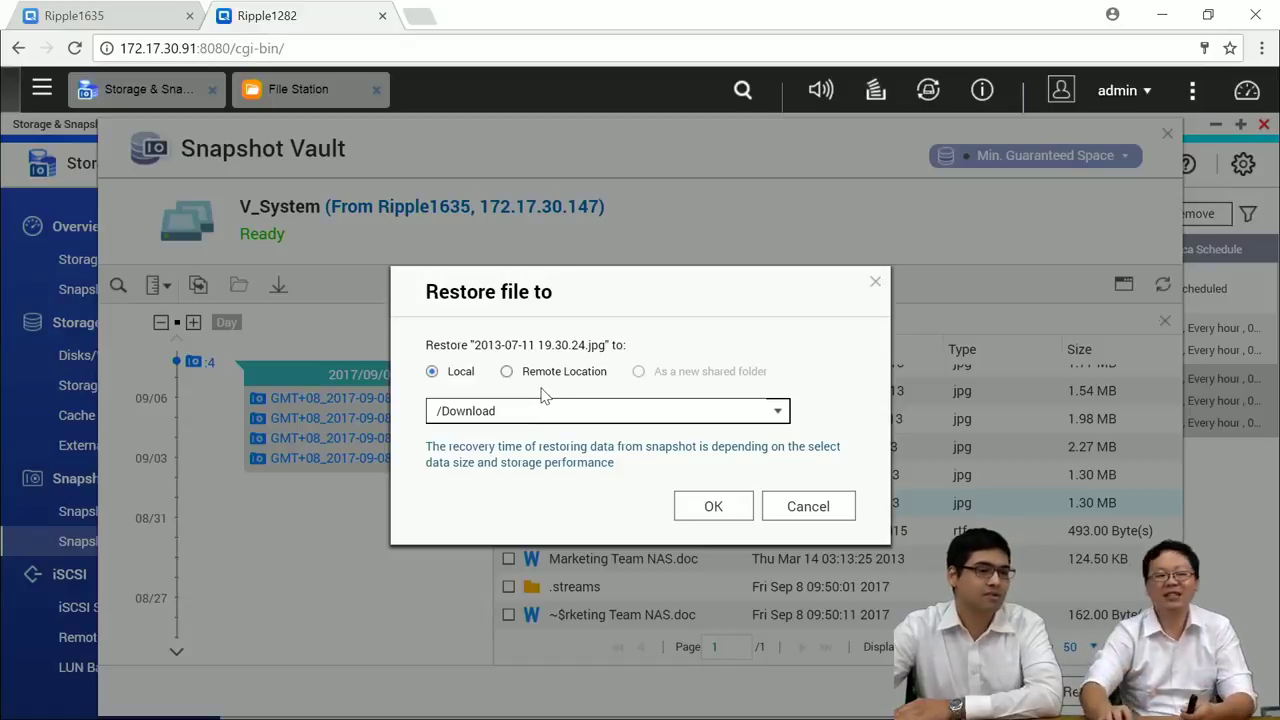
{"action": "left_click", "coordinate": [785, 506]}
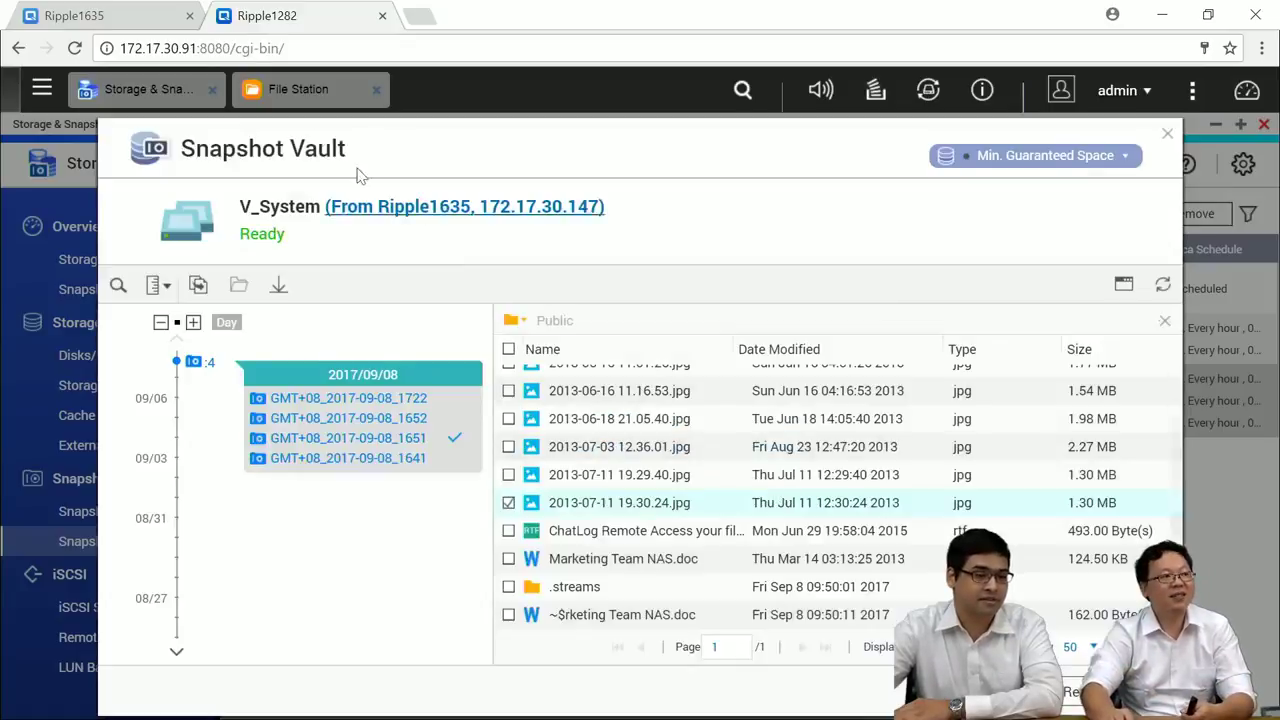
Return to the Ripple1635 NAS and show its snapshot overview for Storage Pool 1.
{"action": "left_click", "coordinate": [120, 16]}
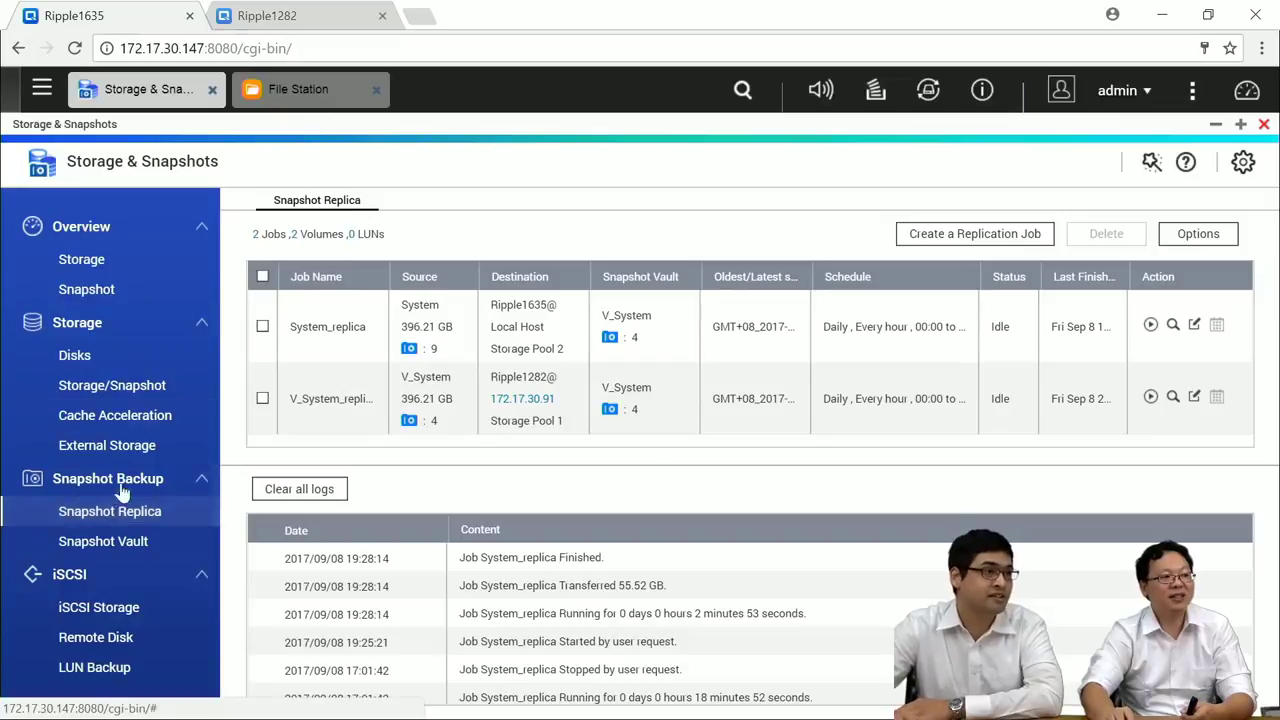
{"action": "left_click", "coordinate": [88, 290]}
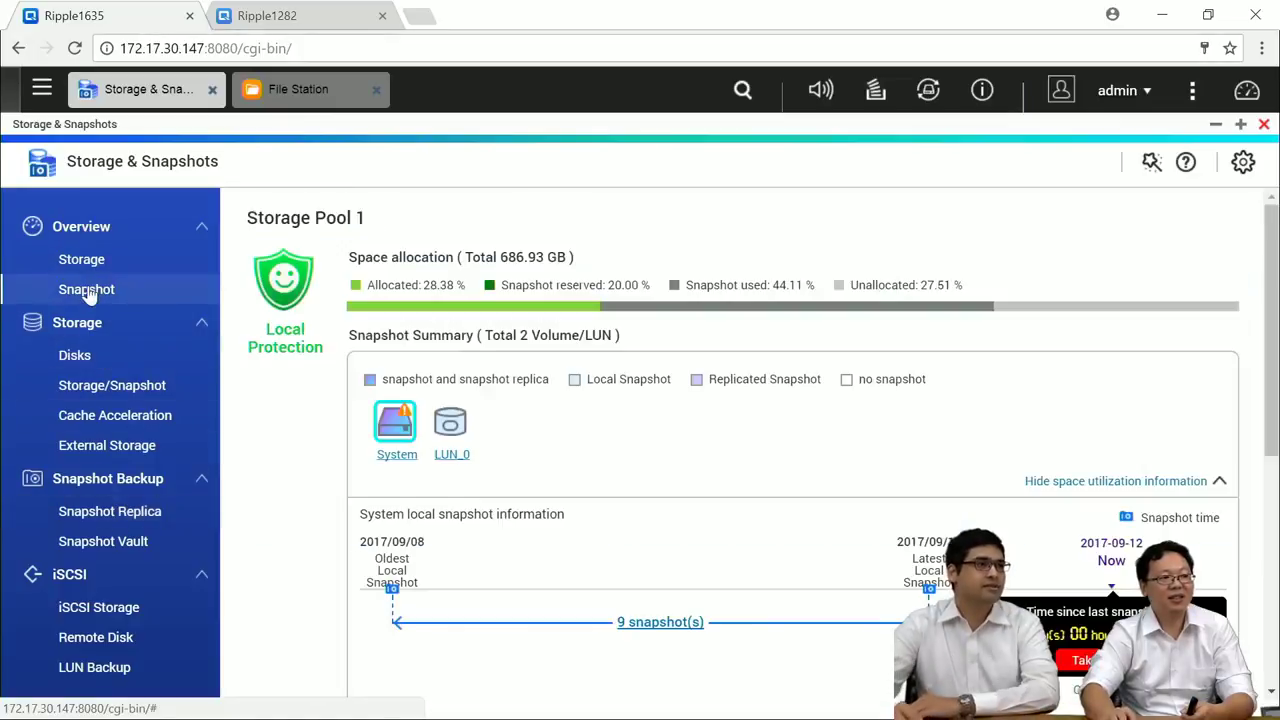